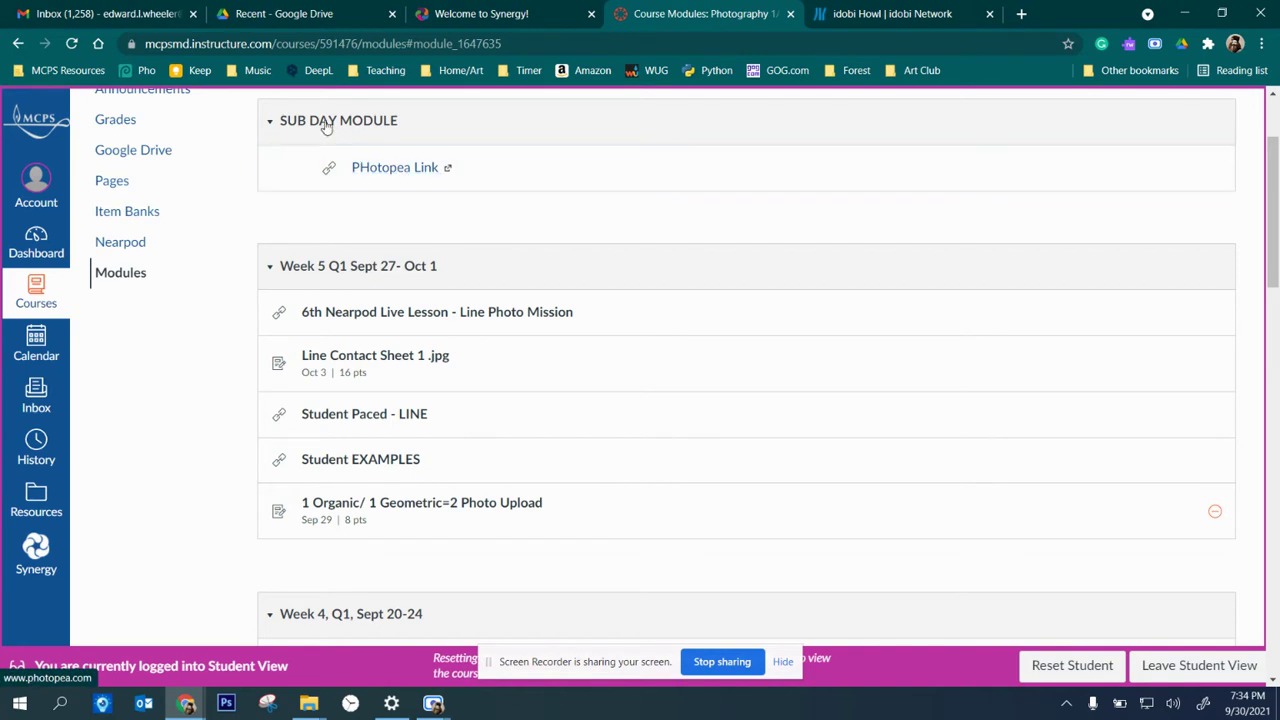
# Open Photopea from the course's sub day module and start a new project named with the teacher's surname followed by ".linecs1.4".
pyautogui.click(407, 170)
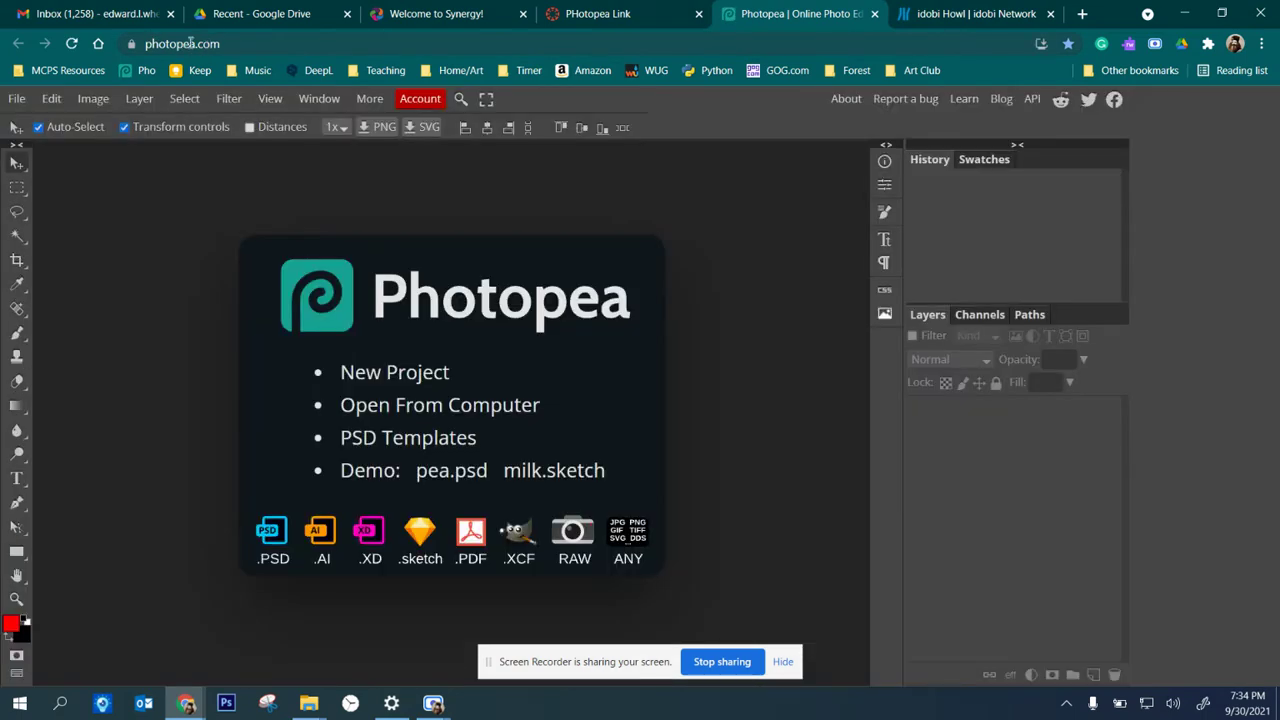
pyautogui.click(398, 372)
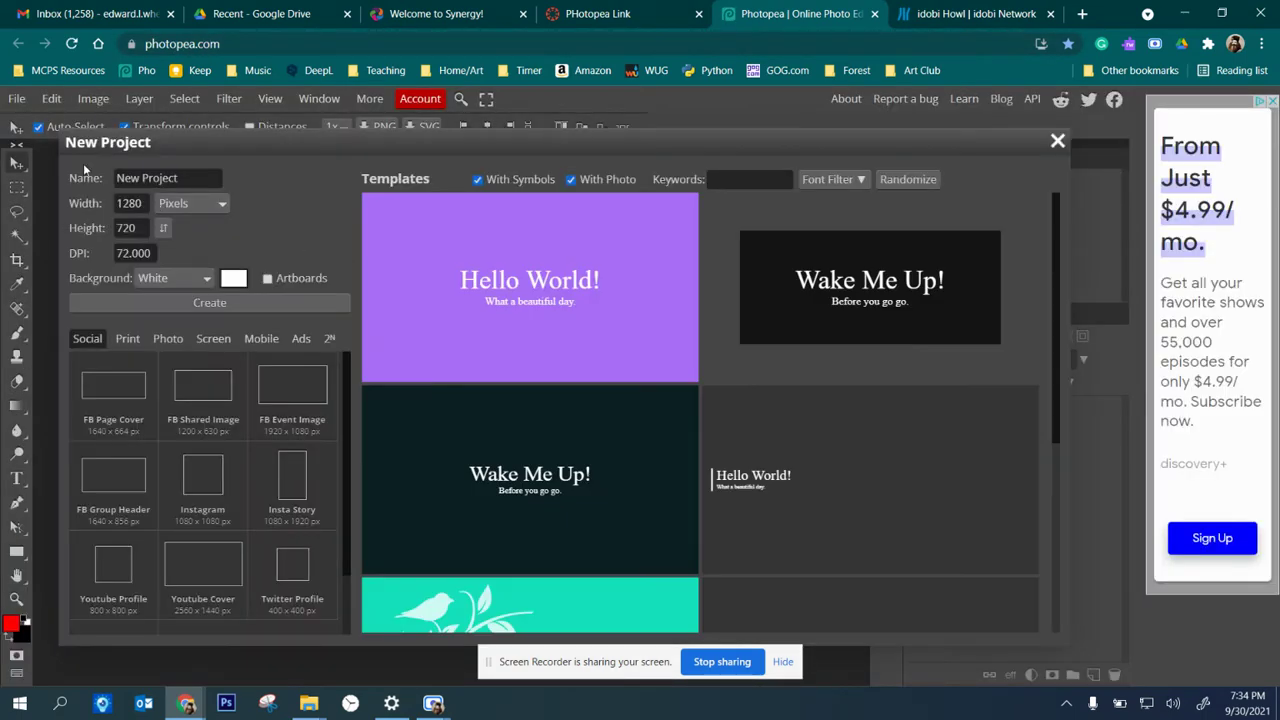
pyautogui.doubleClick(131, 179)
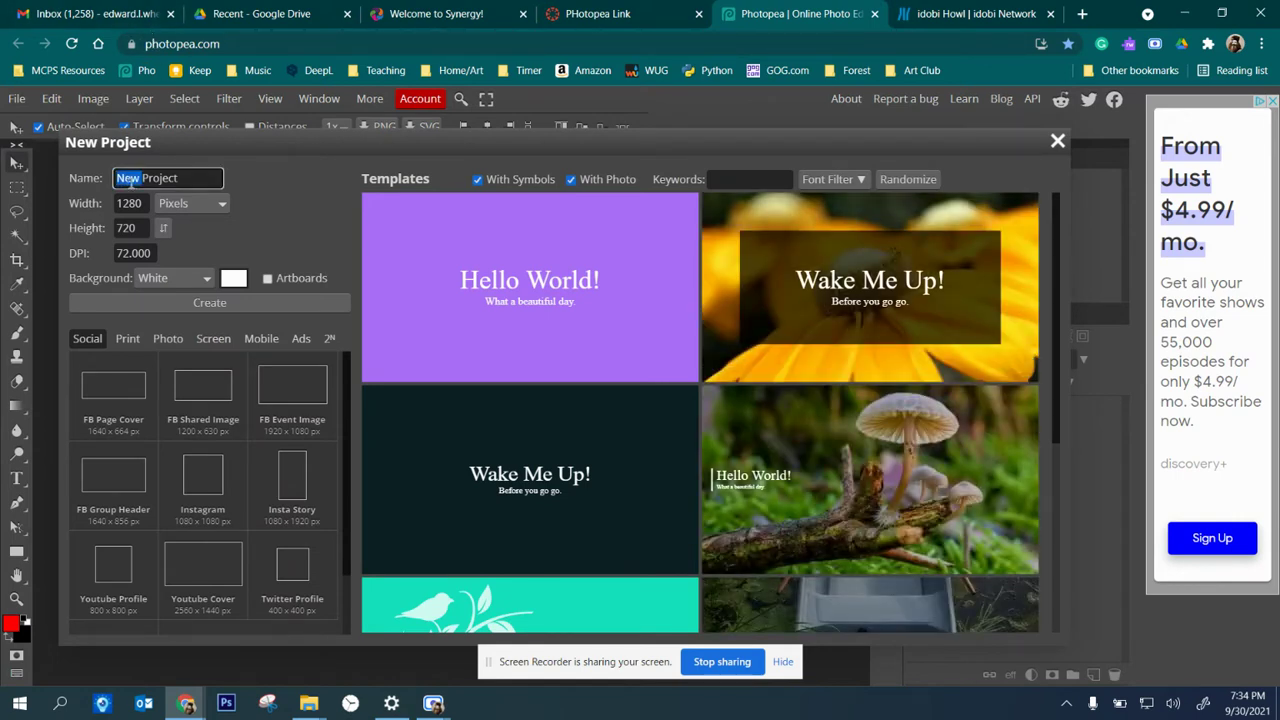
pyautogui.tripleClick(134, 183)
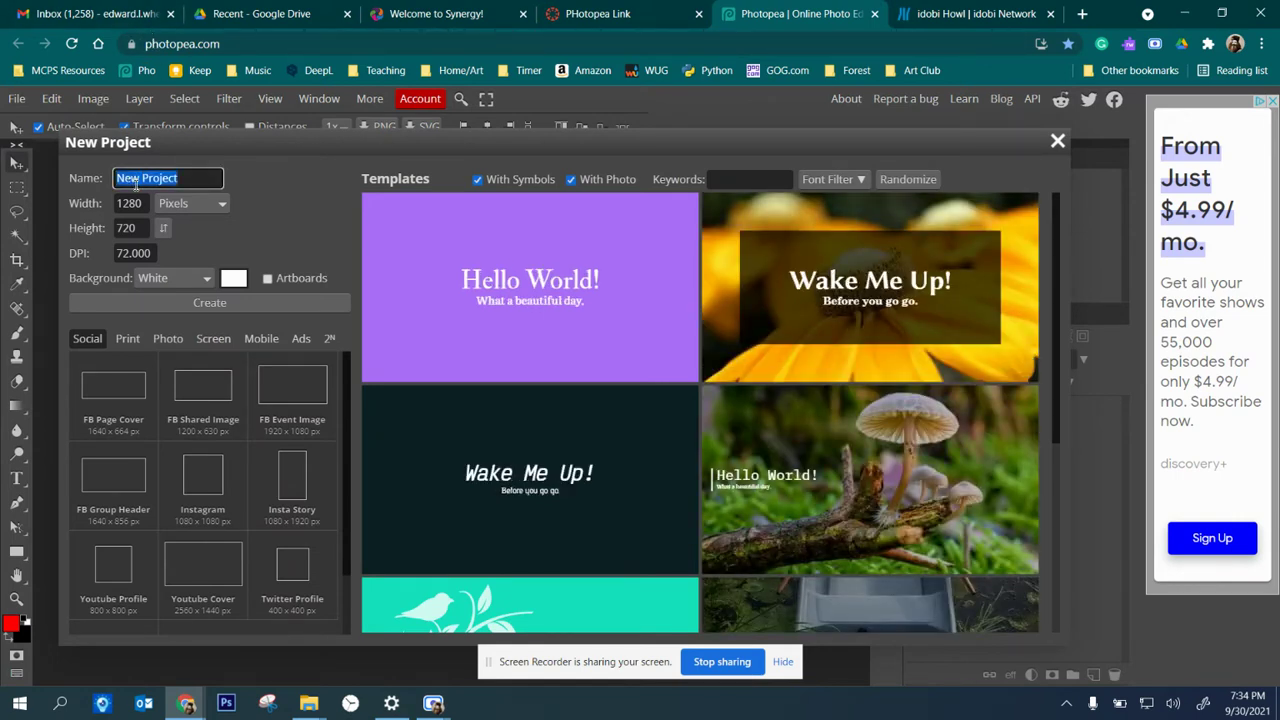
pyautogui.write('wheeler.line')
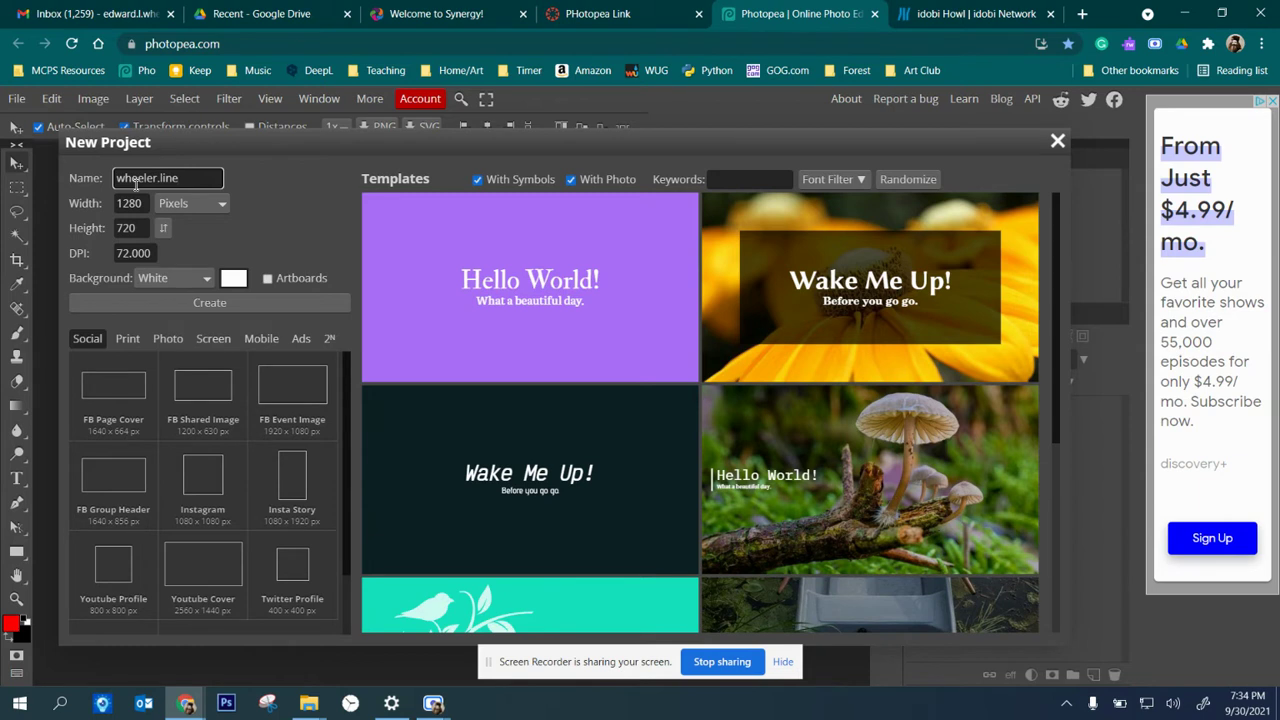
pyautogui.write('cs1')
pyautogui.write('.4')
# Create the project in inches with a black background, using the Letter print preset of 8.5 x 11 in.
pyautogui.click(190, 203)
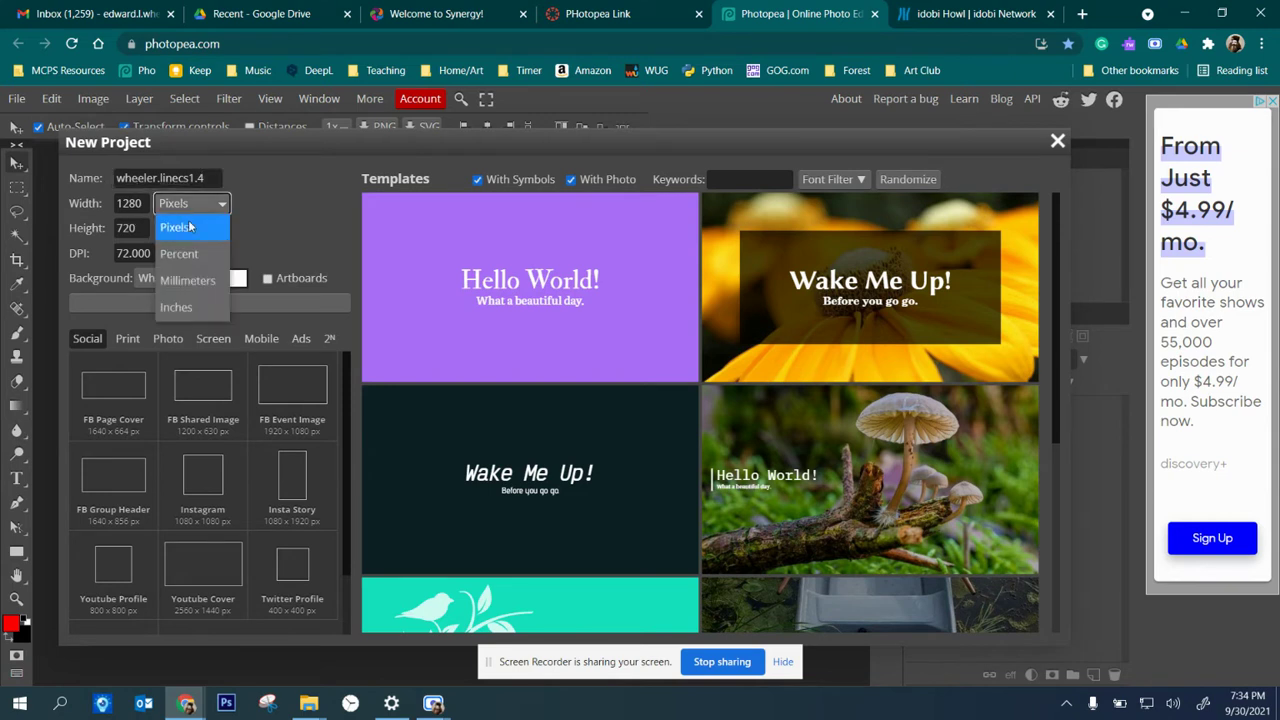
pyautogui.click(201, 310)
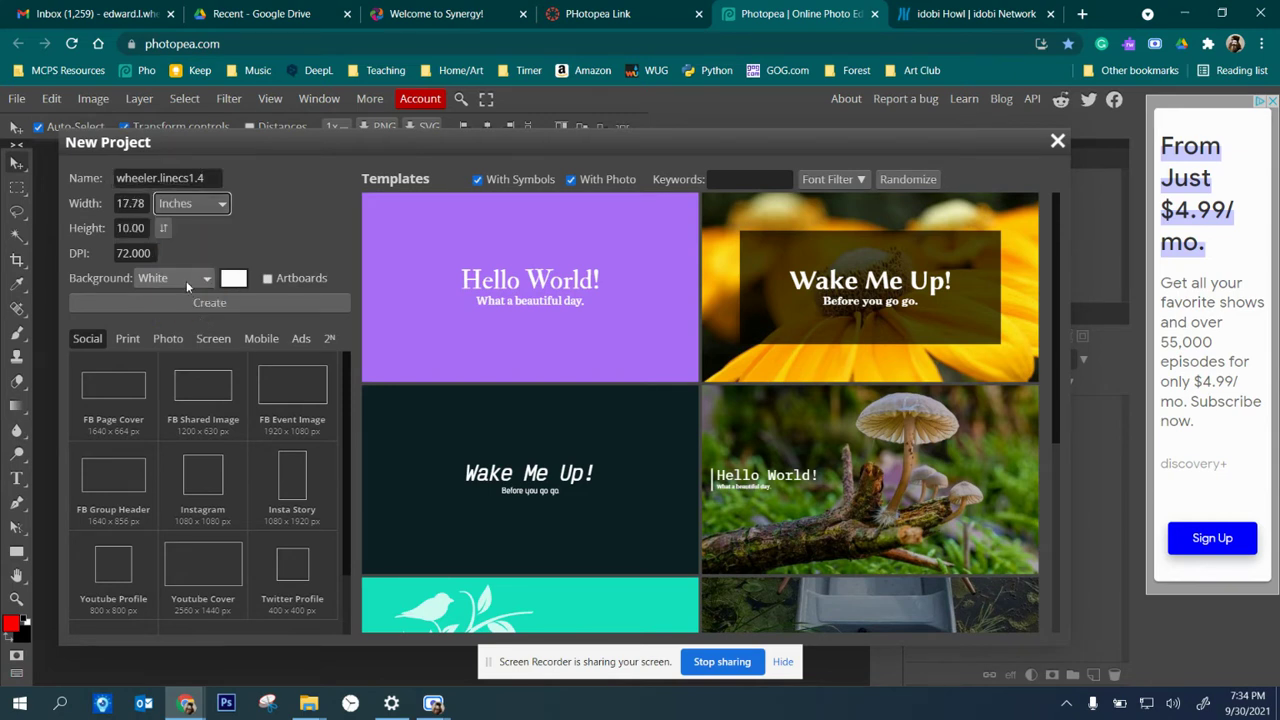
pyautogui.click(186, 280)
pyautogui.click(172, 328)
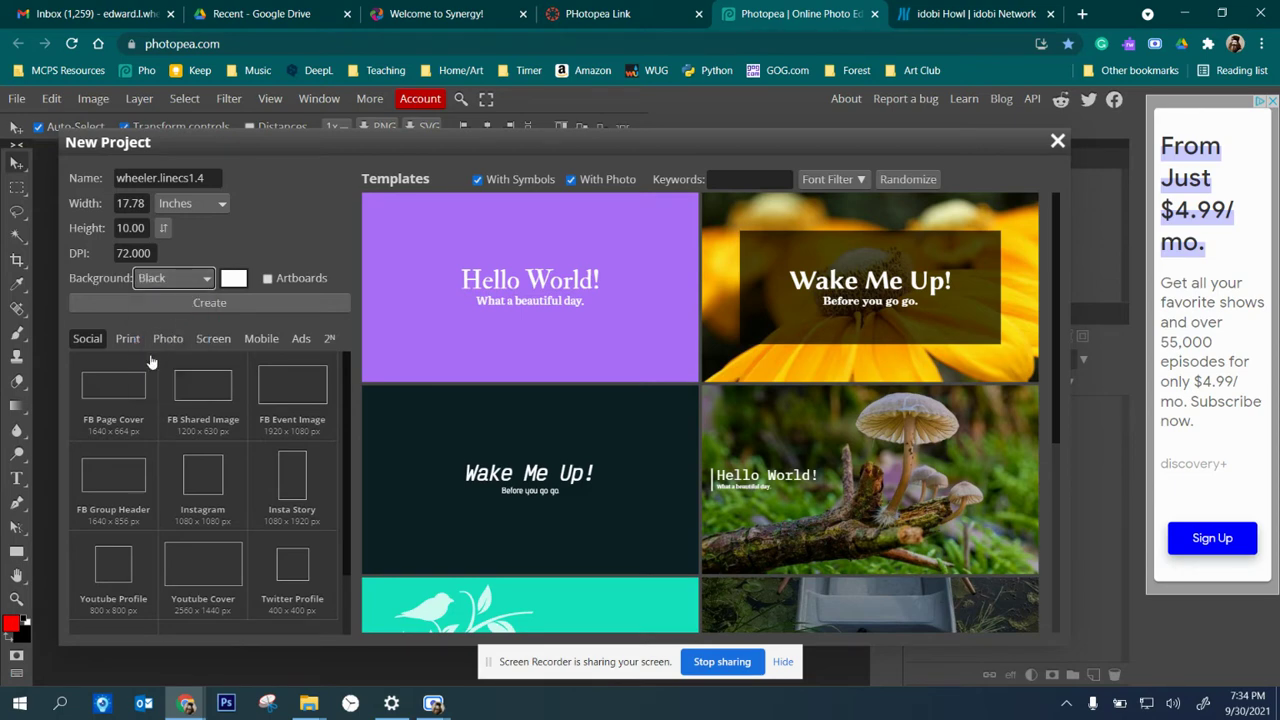
pyautogui.click(125, 340)
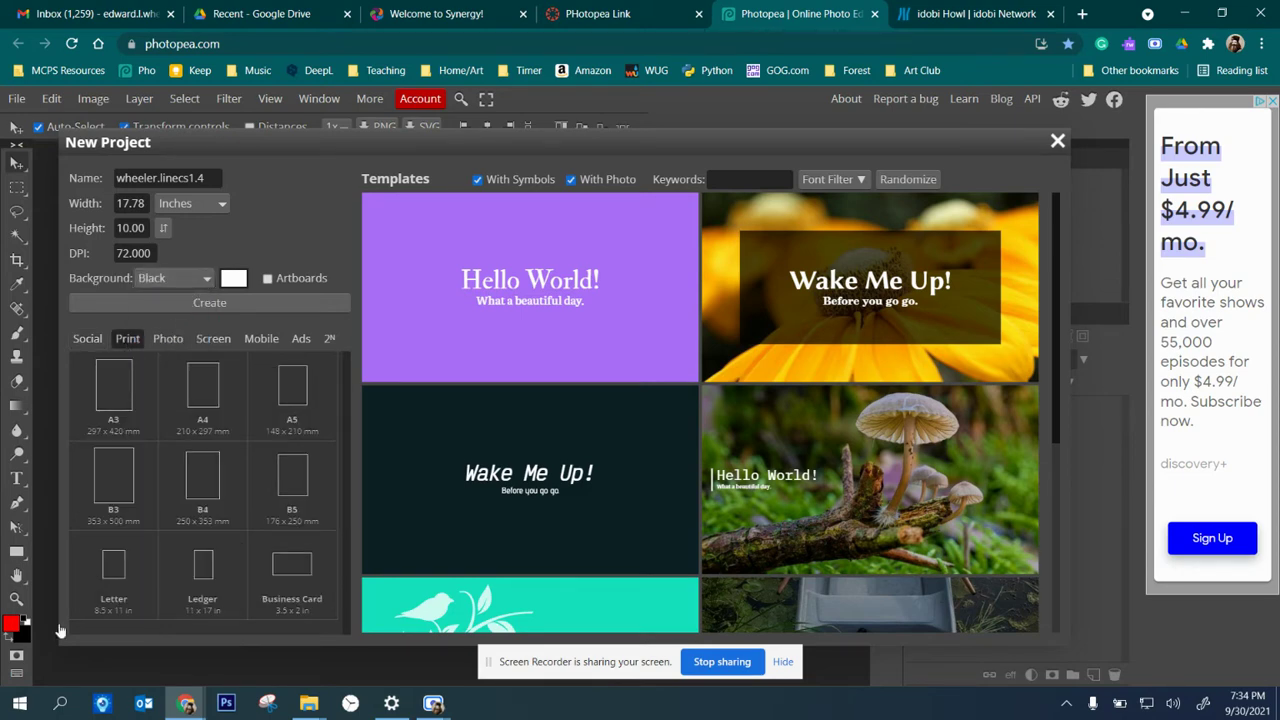
pyautogui.click(118, 566)
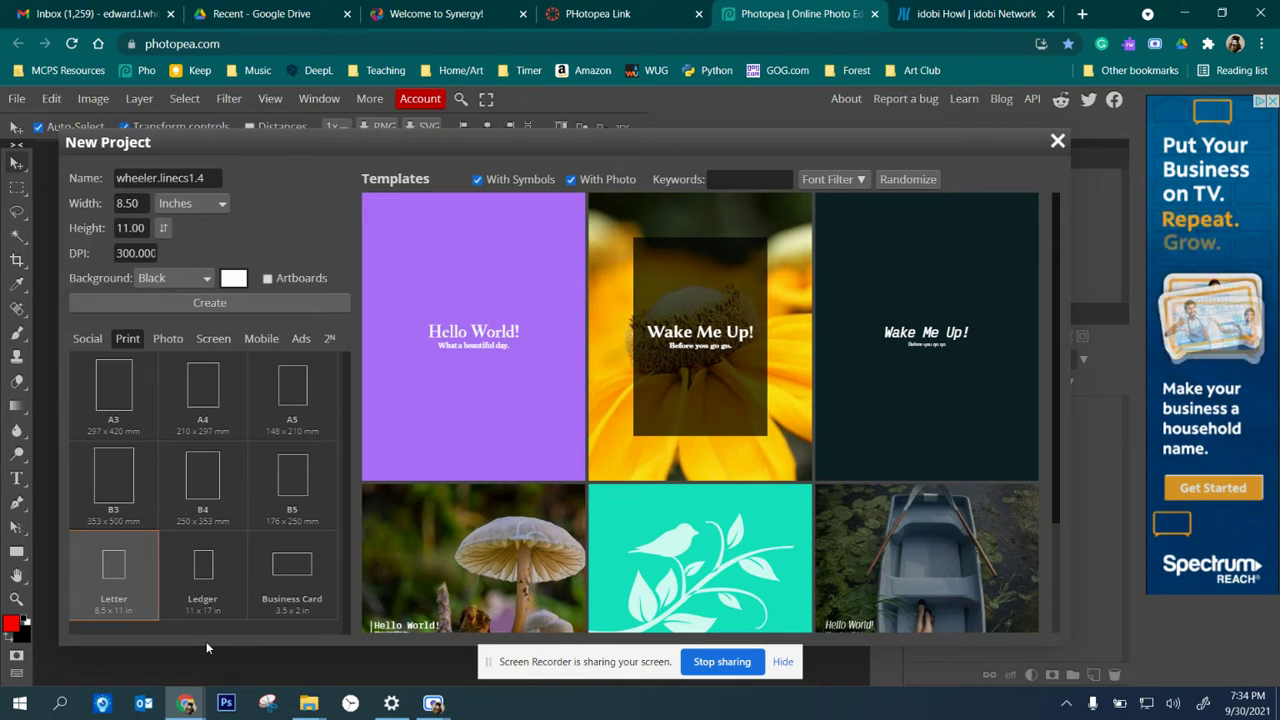
pyautogui.click(195, 308)
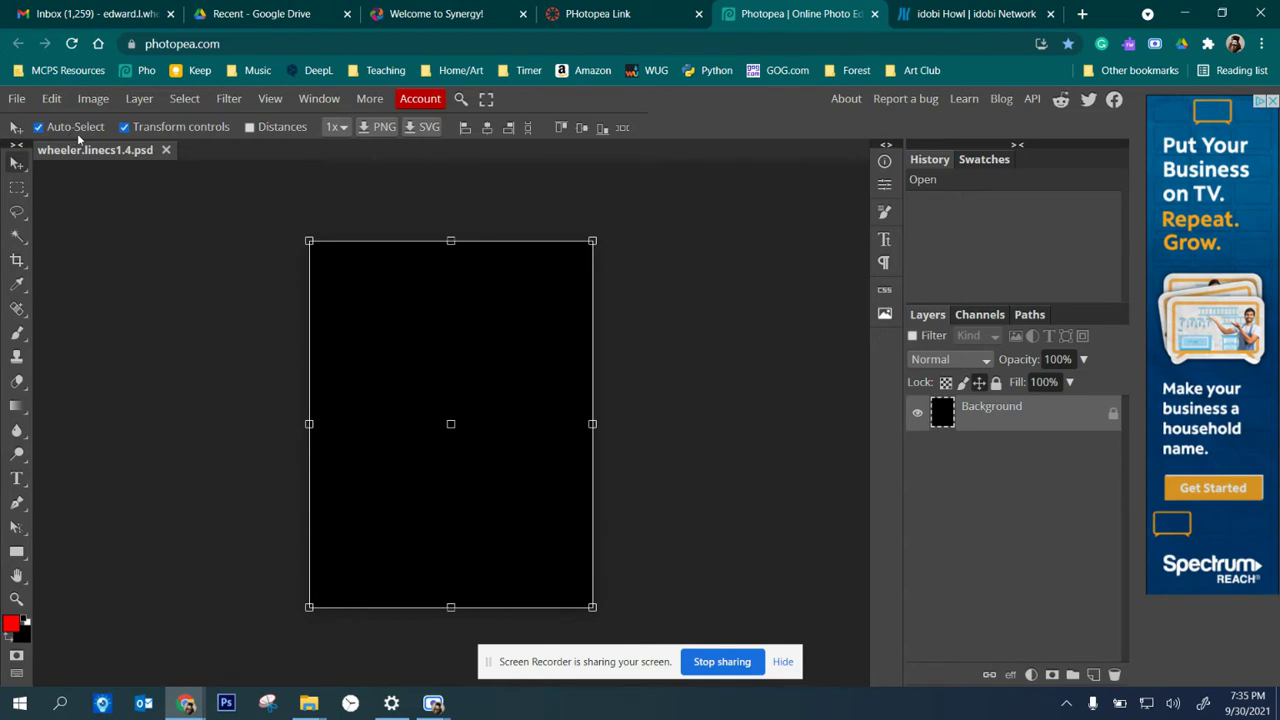
# Set the ruler units to Inches in the preferences.
pyautogui.click(52, 98)
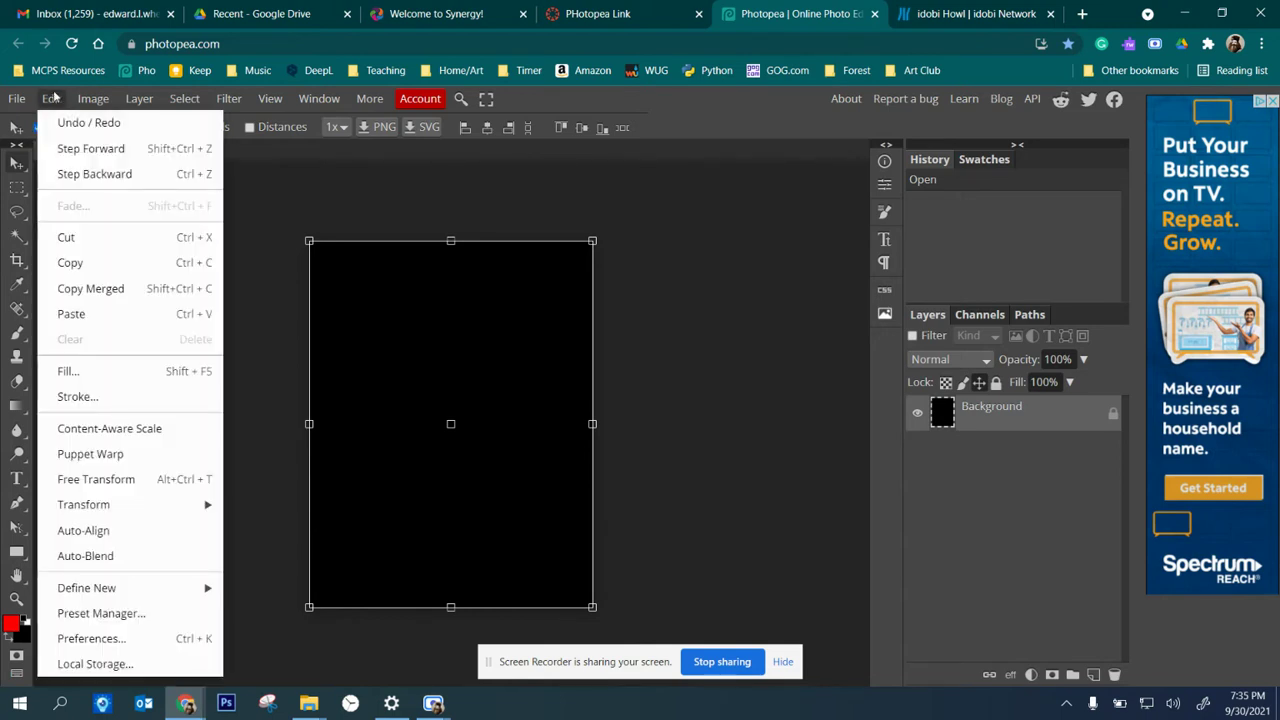
pyautogui.click(92, 638)
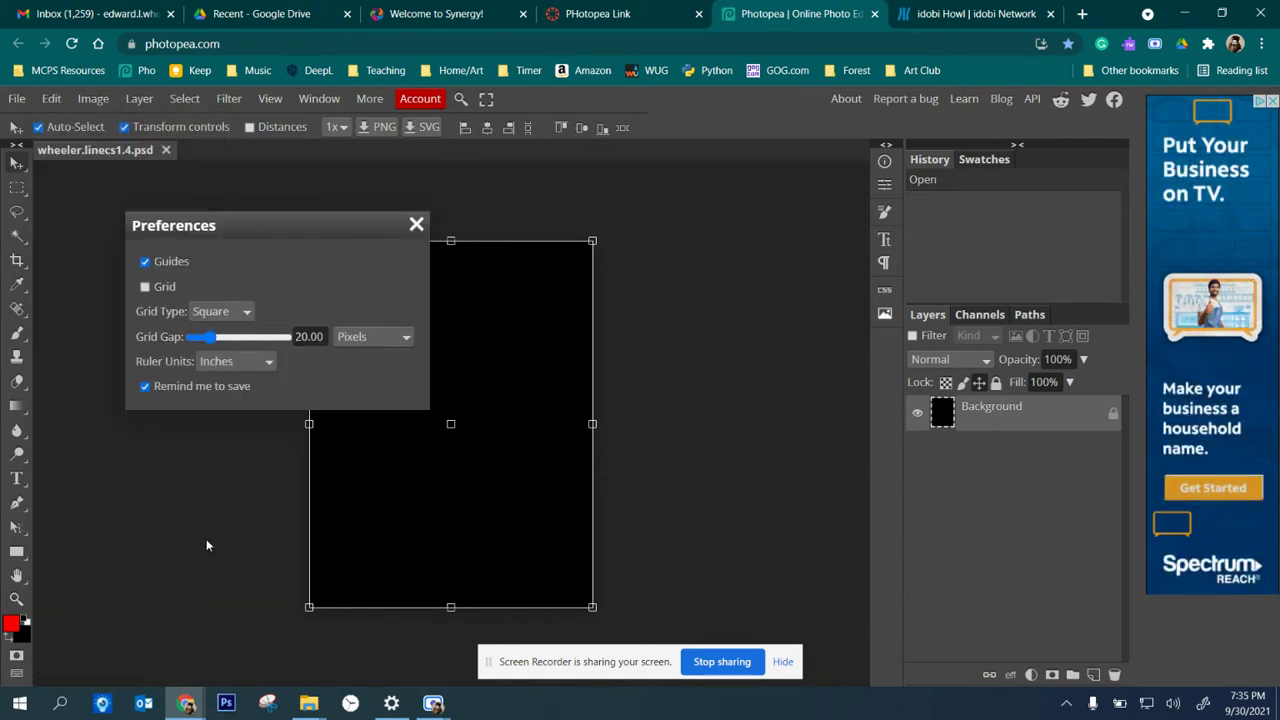
pyautogui.click(232, 361)
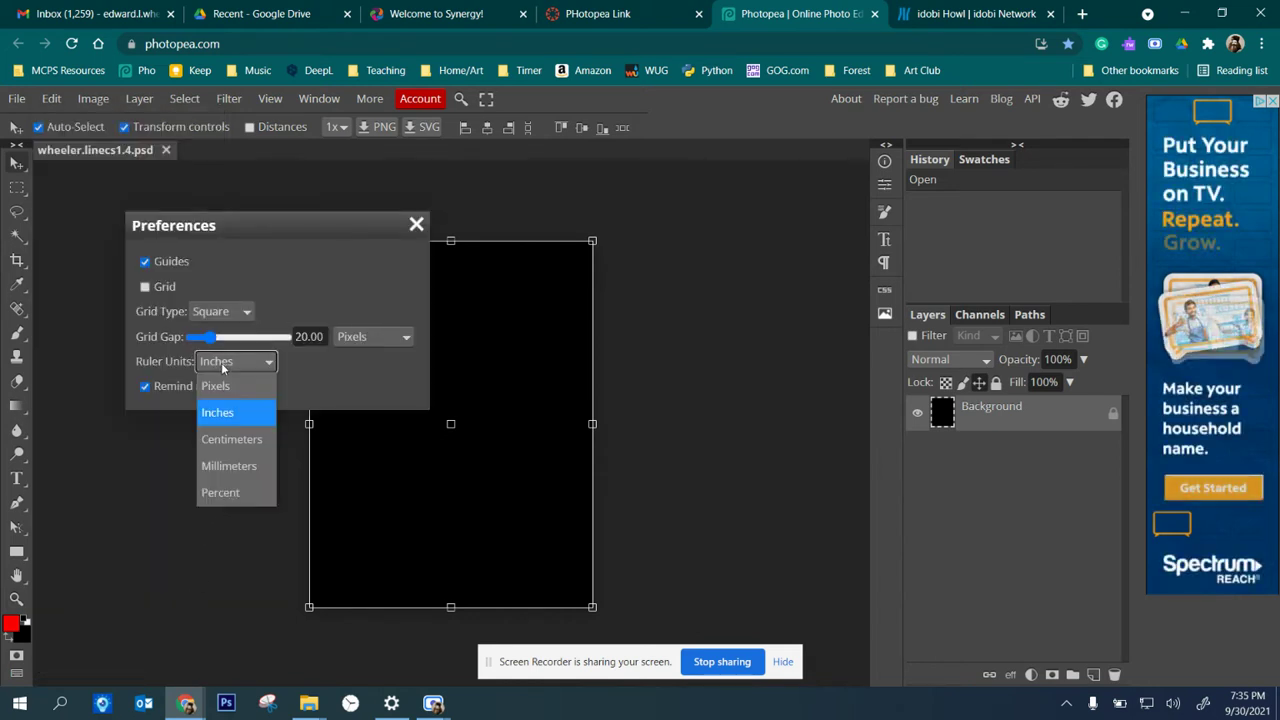
pyautogui.click(218, 413)
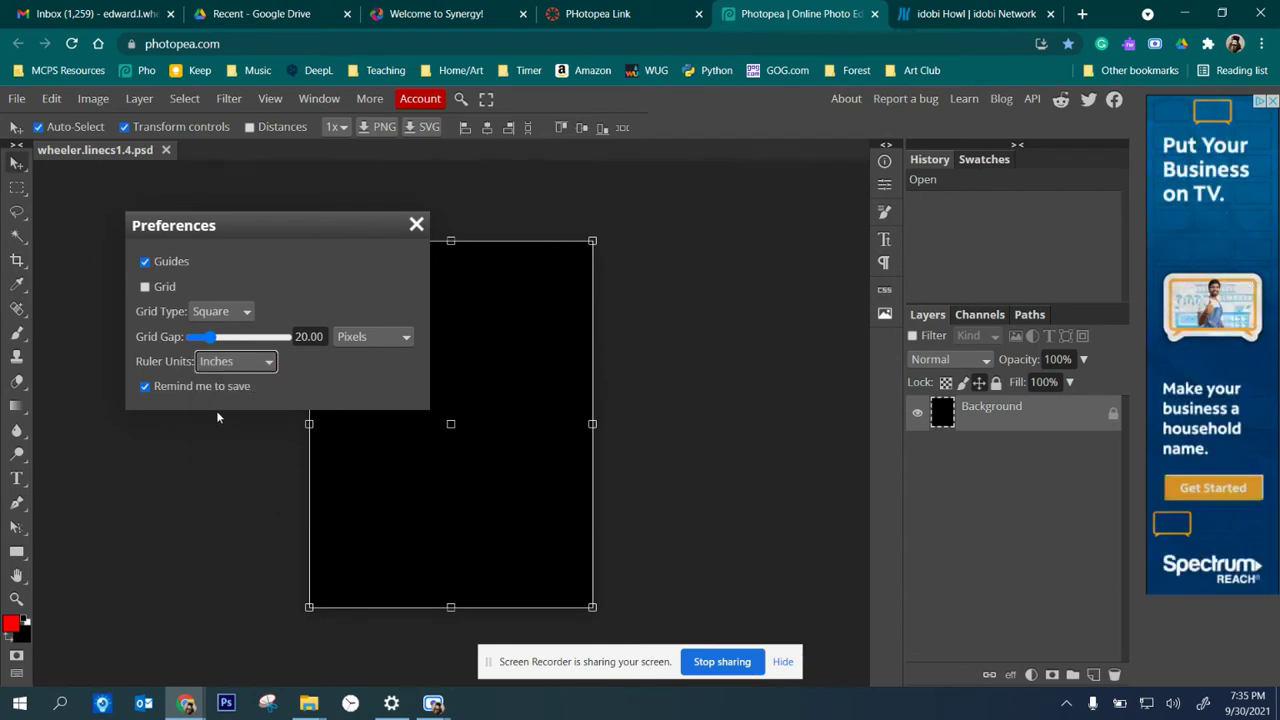
pyautogui.click(417, 223)
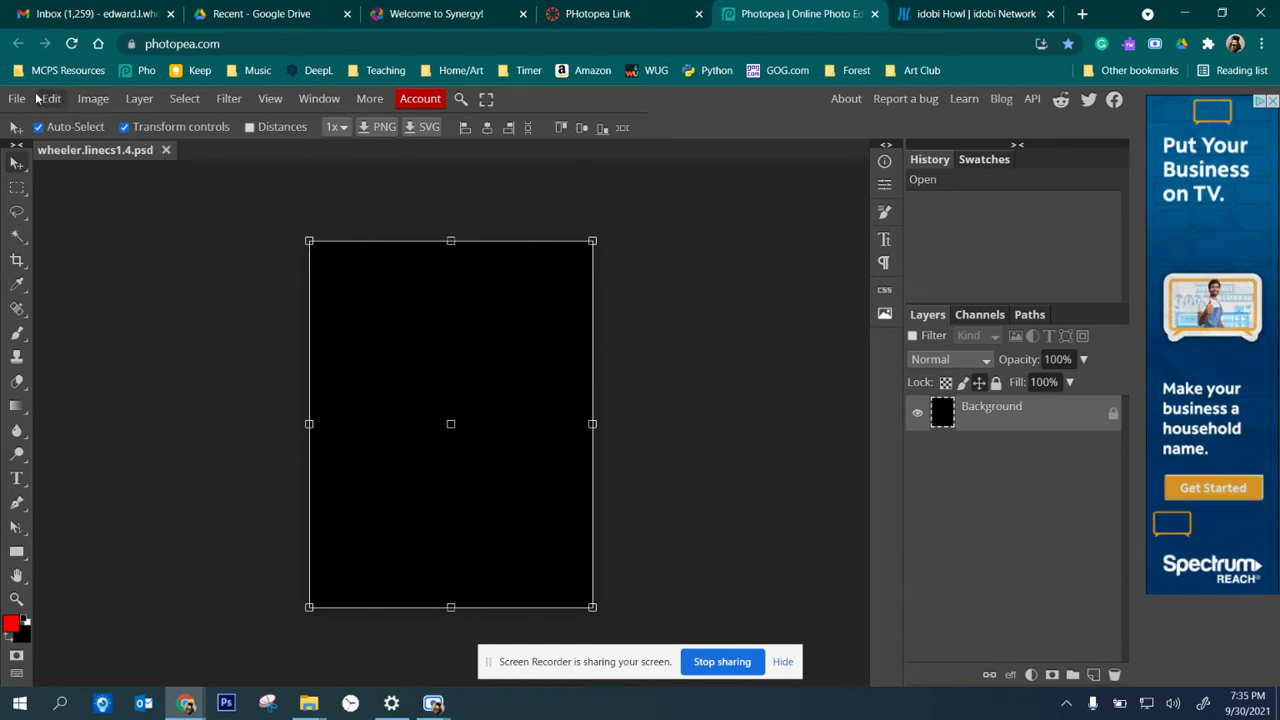
# Open and place the photo of numbered book spines from the "PH2 2nd submissions" folder in Documents > Downloads.
pyautogui.click(14, 100)
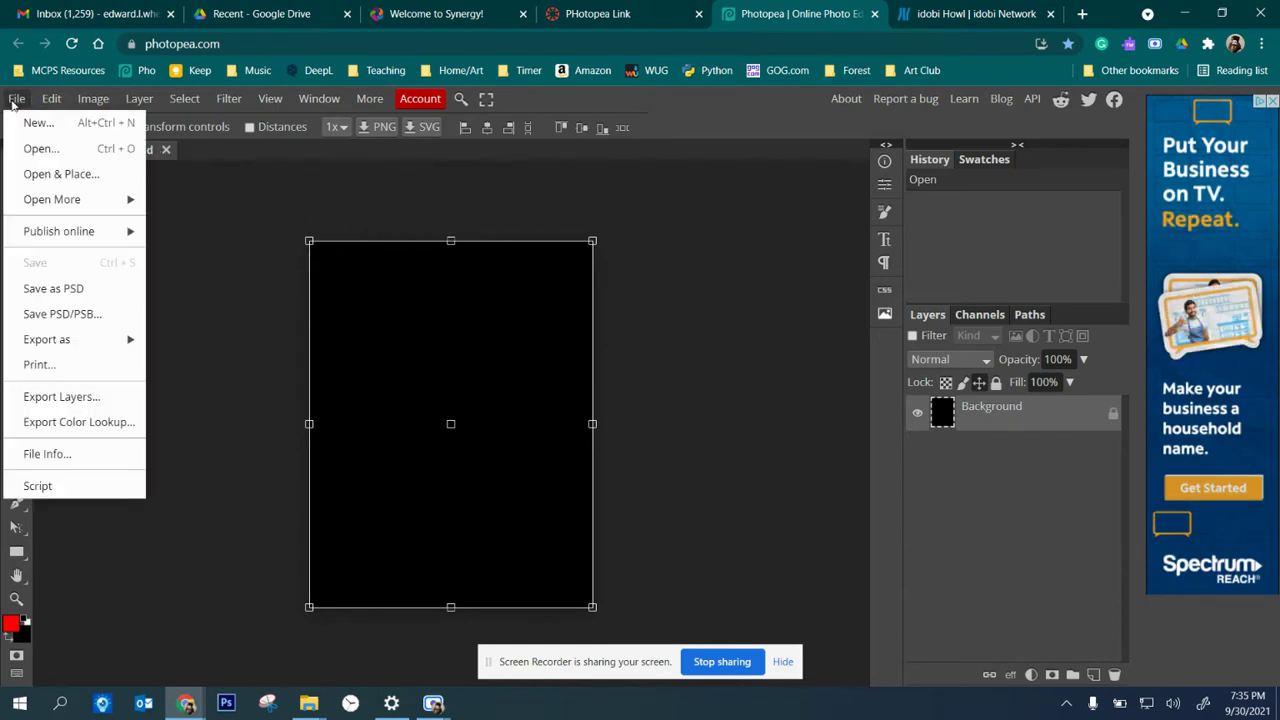
pyautogui.click(45, 178)
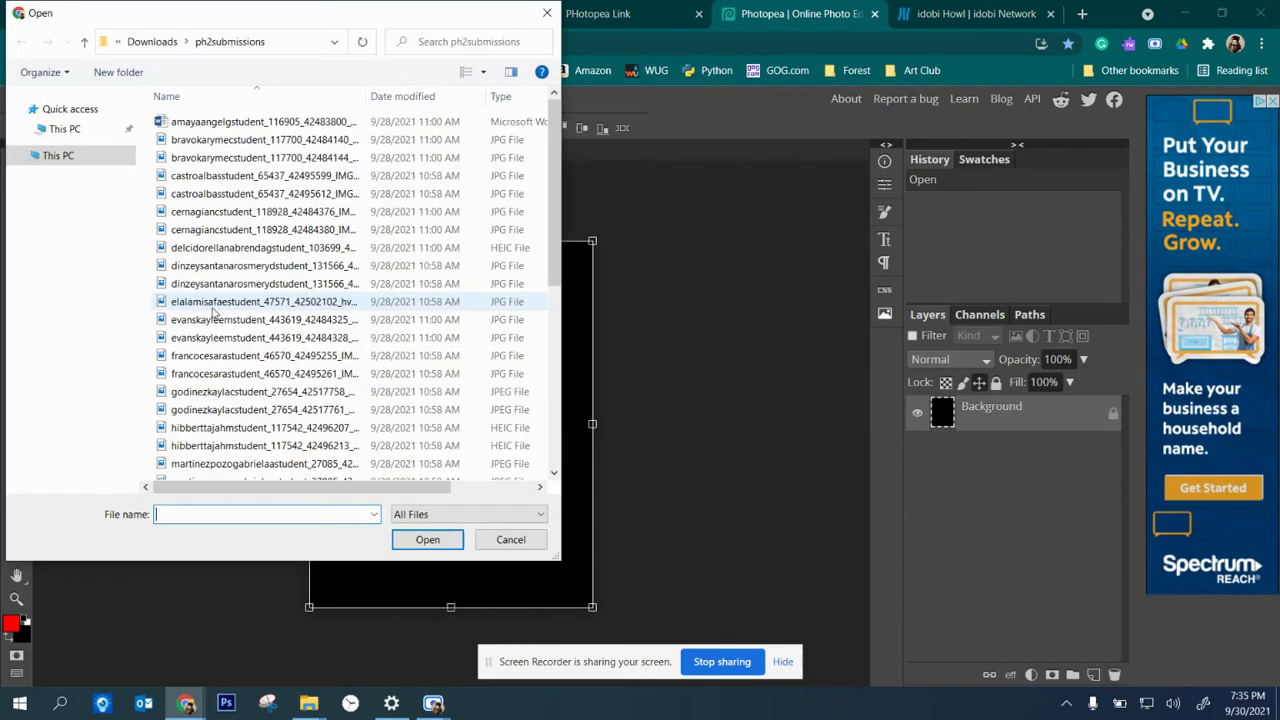
pyautogui.scroll(-6, 237, 432)
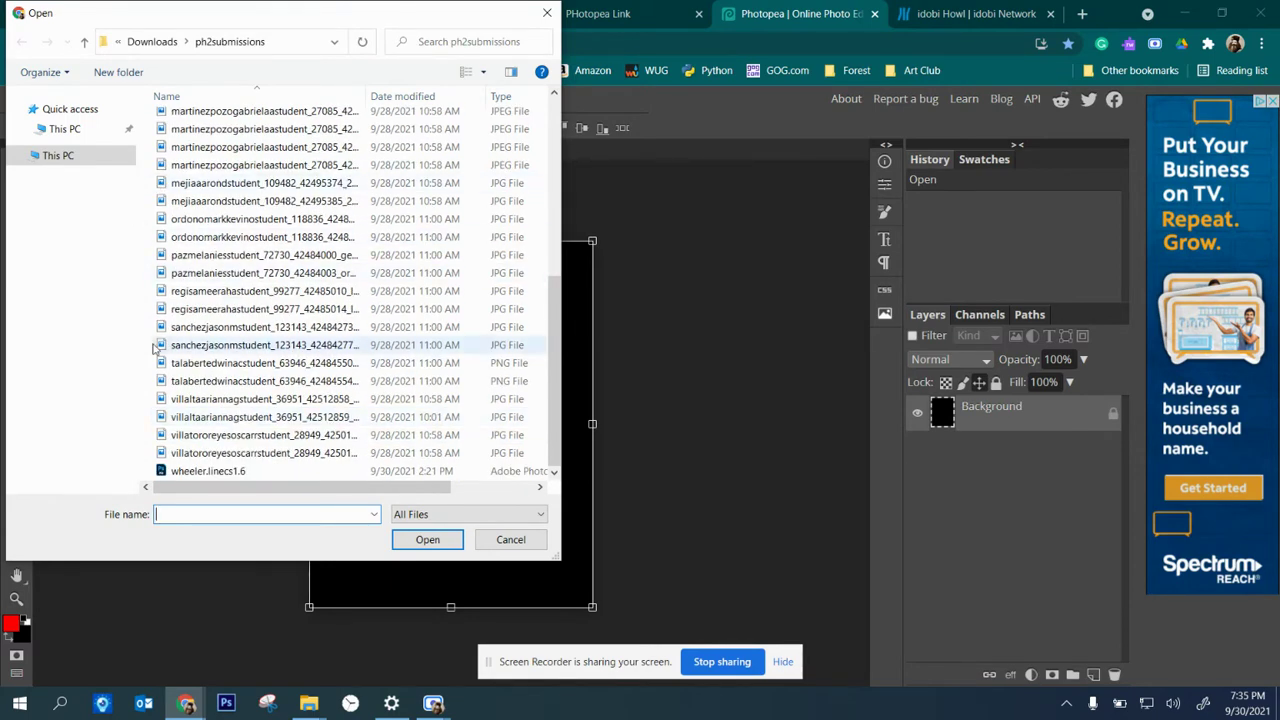
pyautogui.click(60, 130)
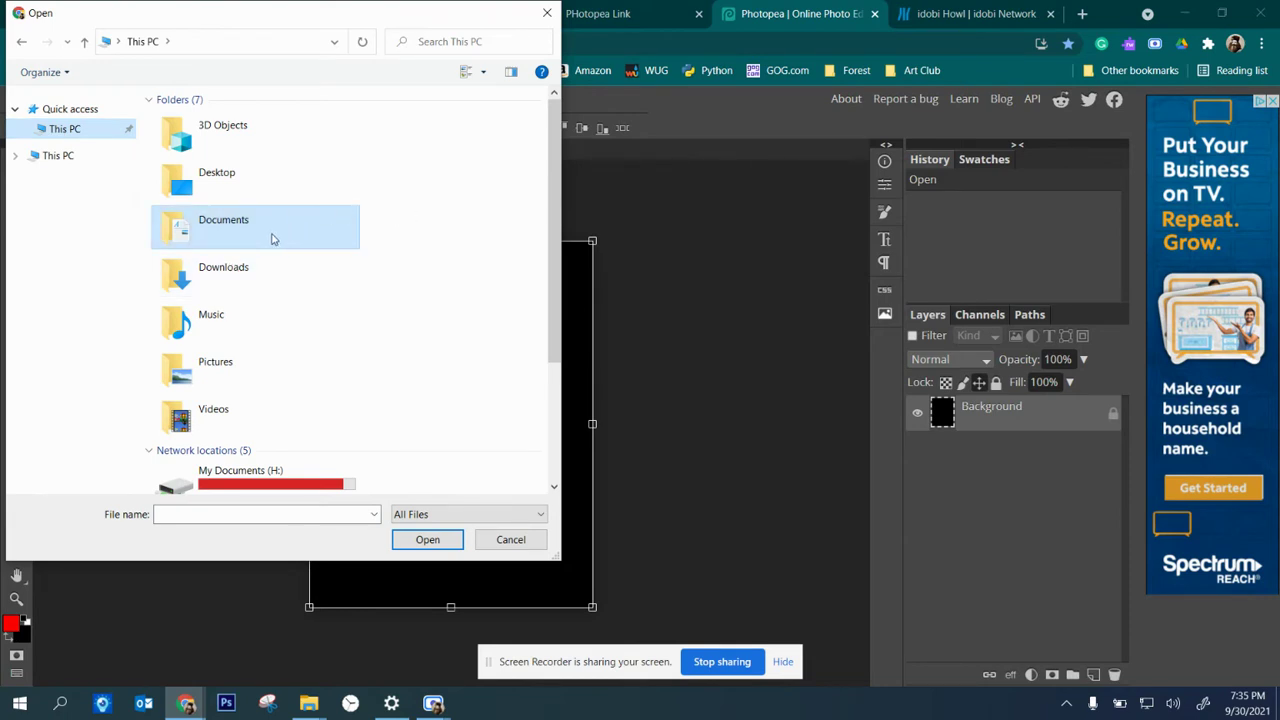
pyautogui.doubleClick(257, 237)
pyautogui.click(253, 234)
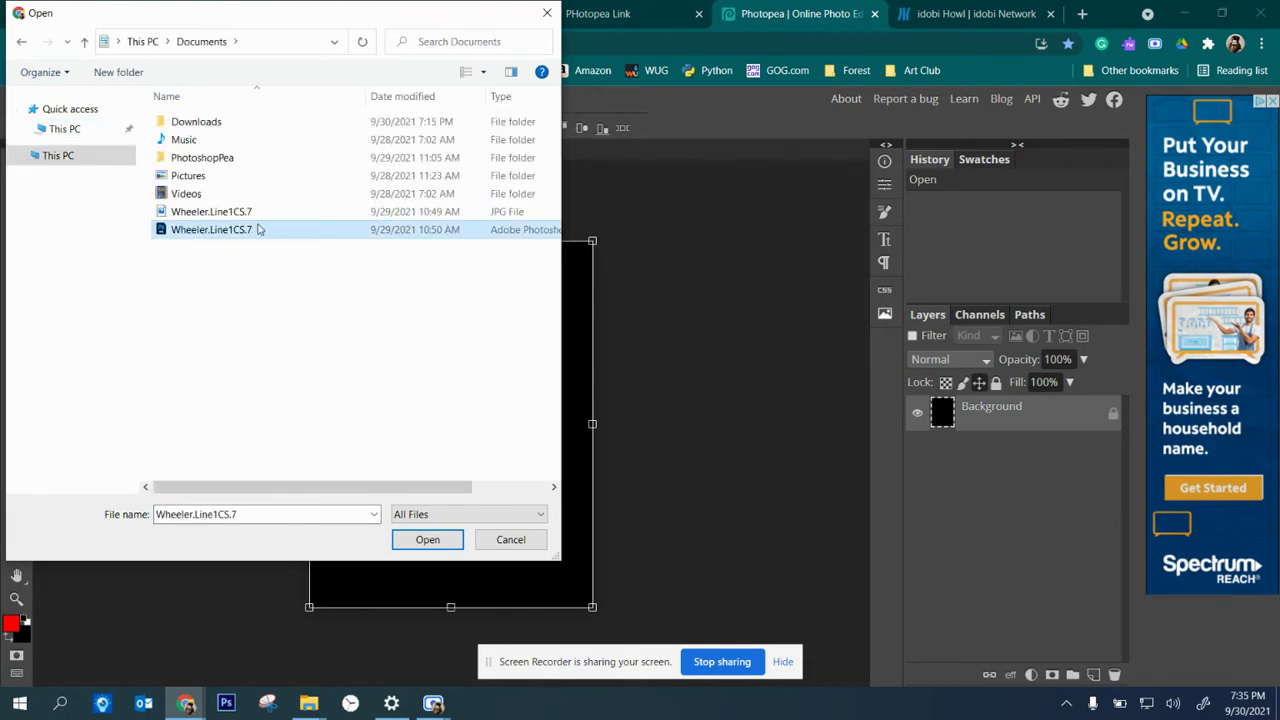
pyautogui.doubleClick(197, 122)
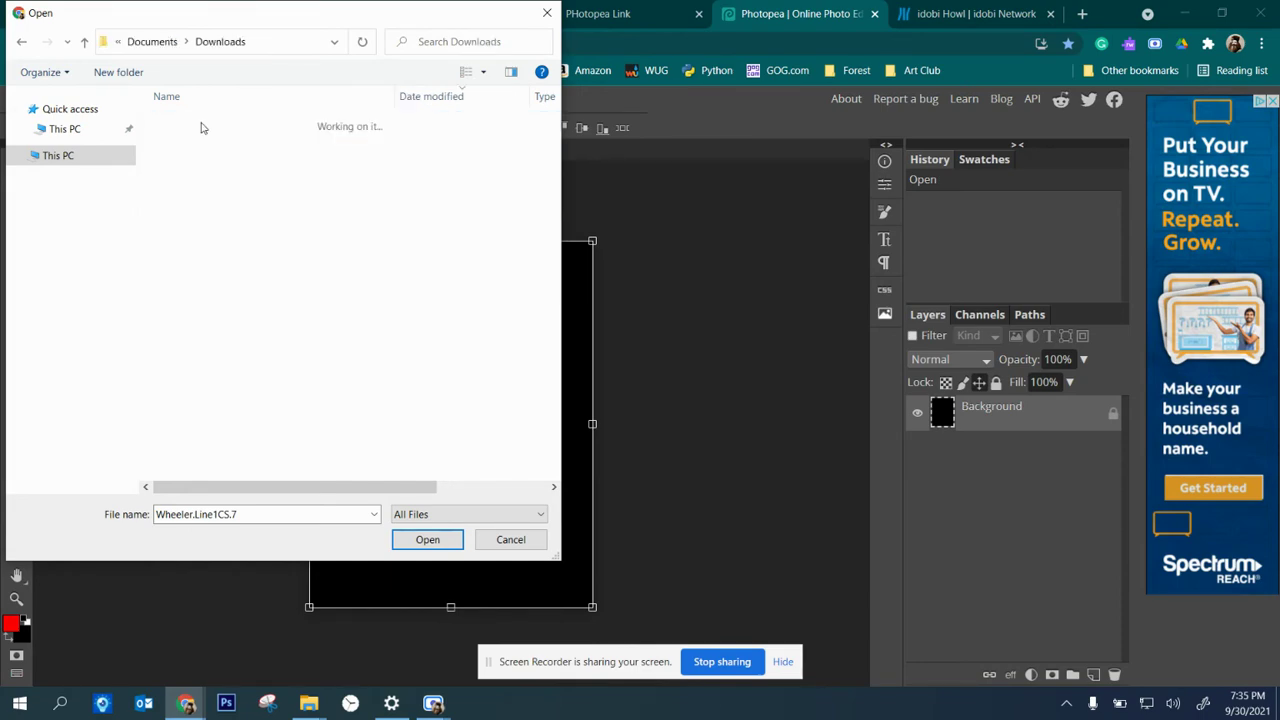
pyautogui.doubleClick(212, 325)
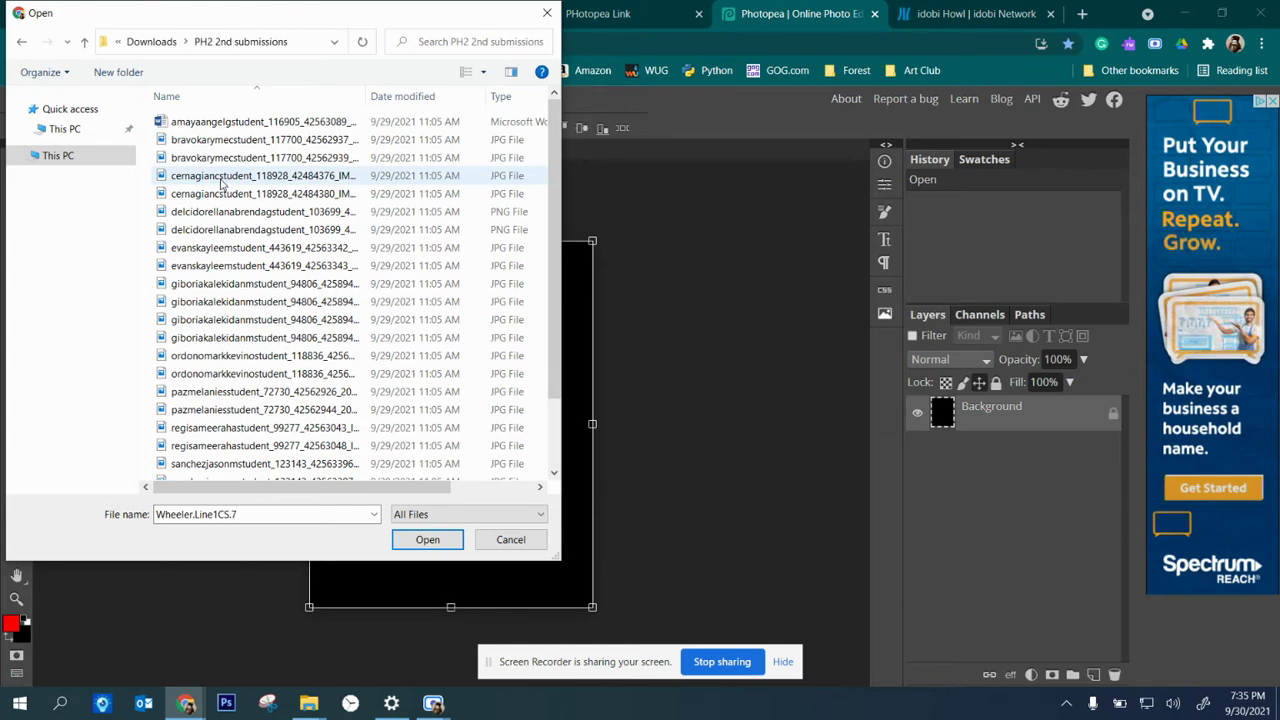
pyautogui.doubleClick(212, 446)
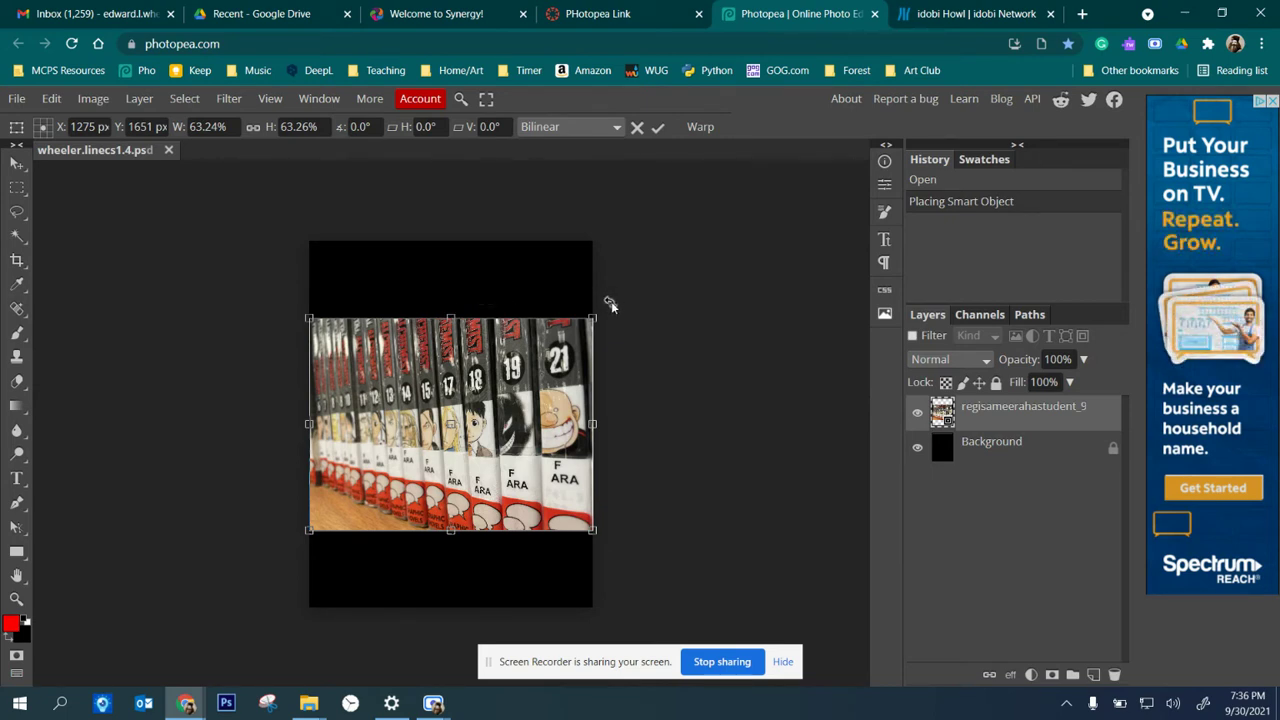
# Rotate the book spines photo 90°, scale it to about 15.5%, and place it in the page's upper-left corner.
pyautogui.moveTo(611, 300); pyautogui.dragTo(601, 600)
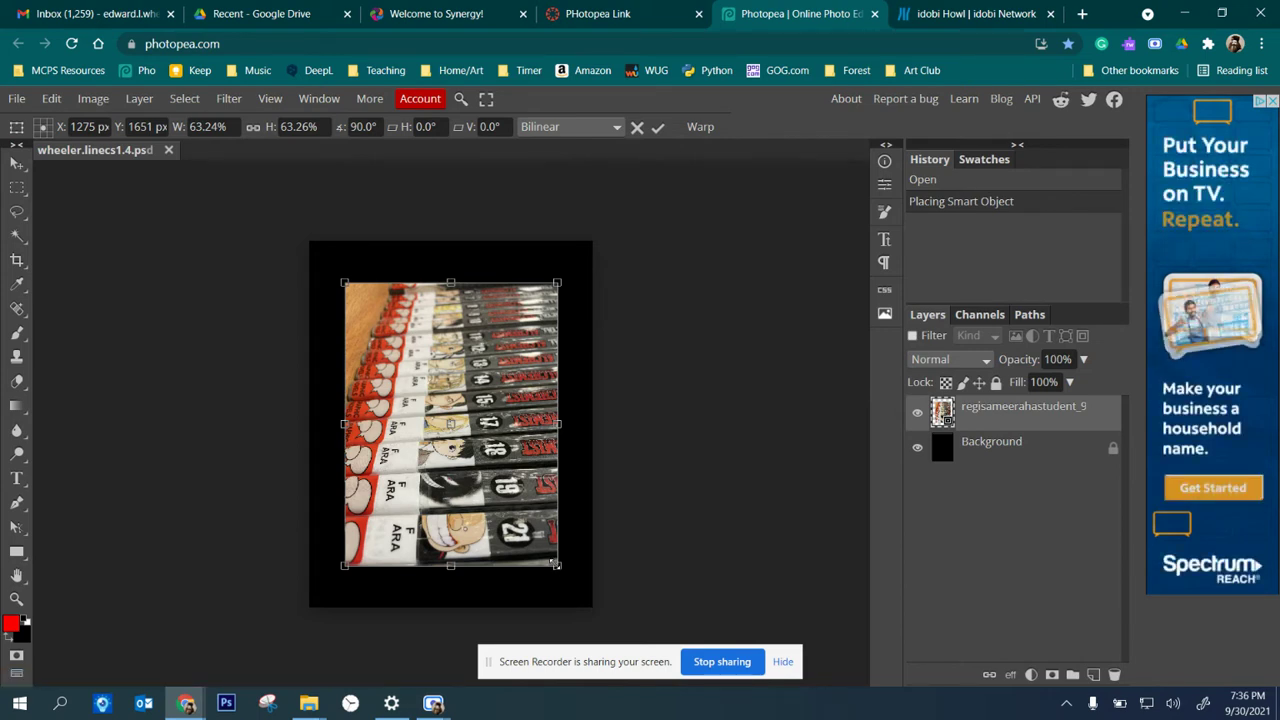
pyautogui.moveTo(556, 565); pyautogui.dragTo(470, 356)
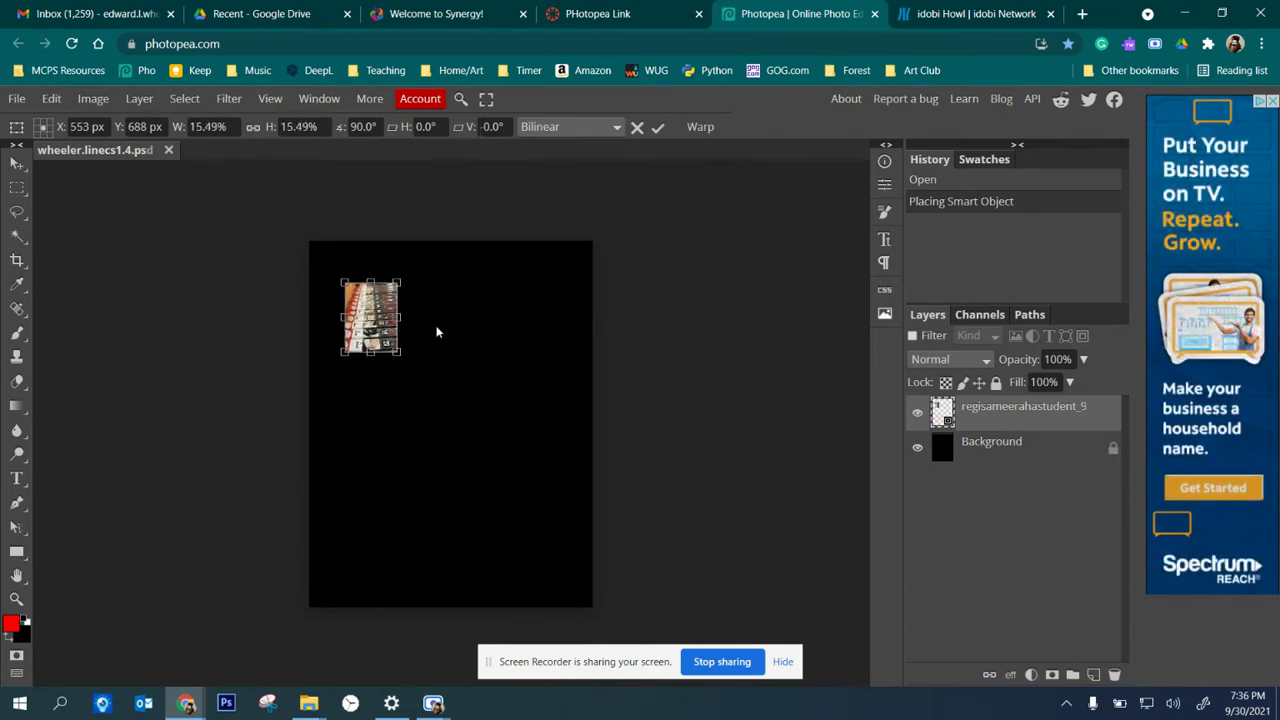
pyautogui.moveTo(375, 313); pyautogui.dragTo(352, 286)
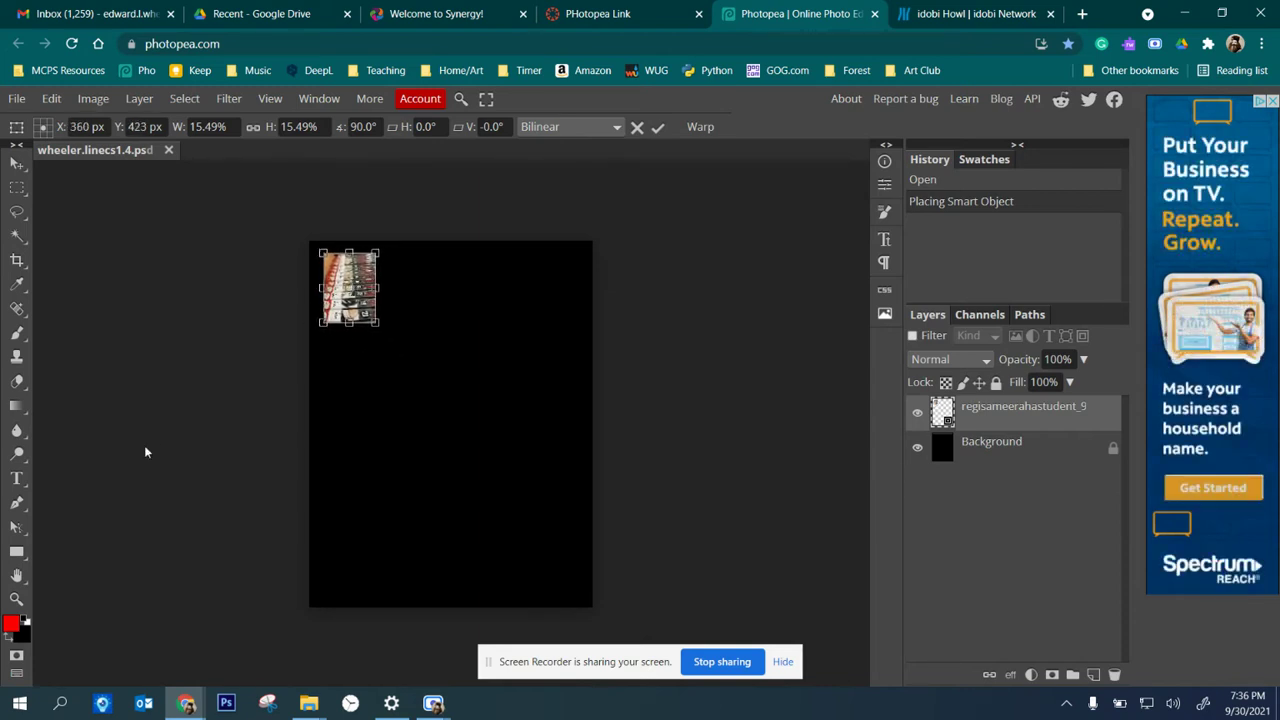
pyautogui.press('Return')
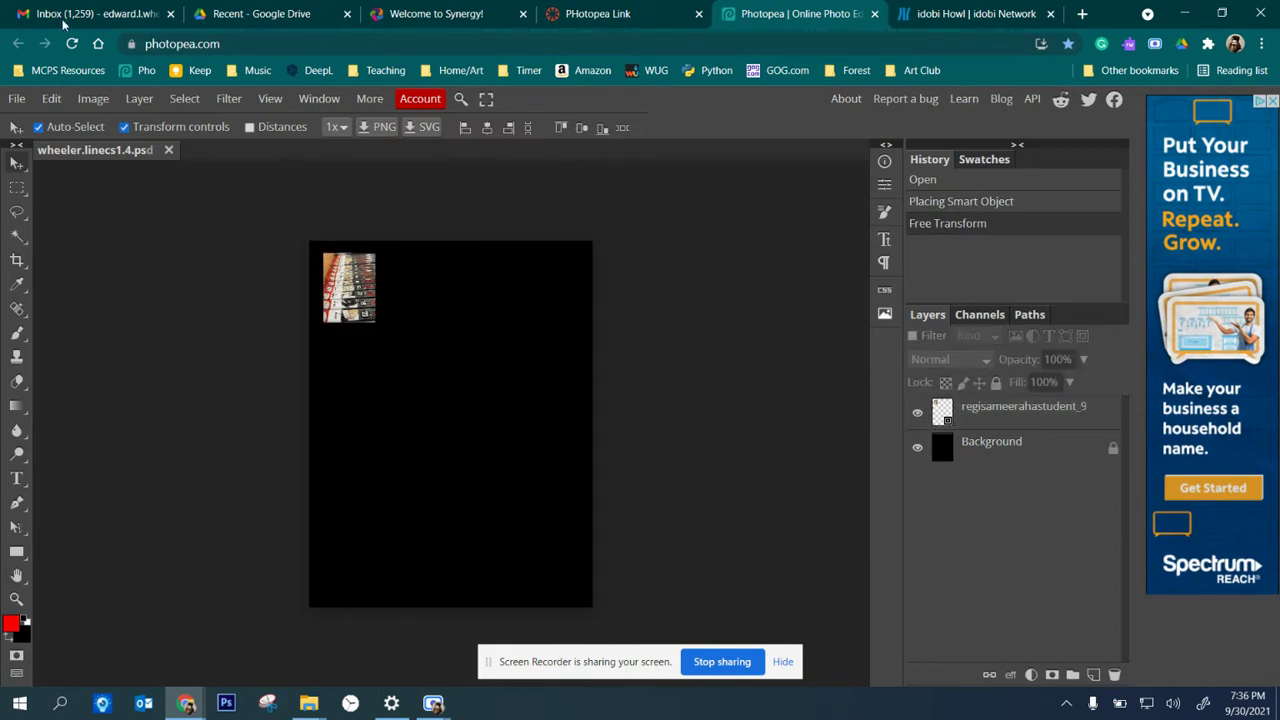
# Place the first PNG photo from the "PH2 2nd submissions" folder and move its layer directly above the Background layer.
pyautogui.click(16, 98)
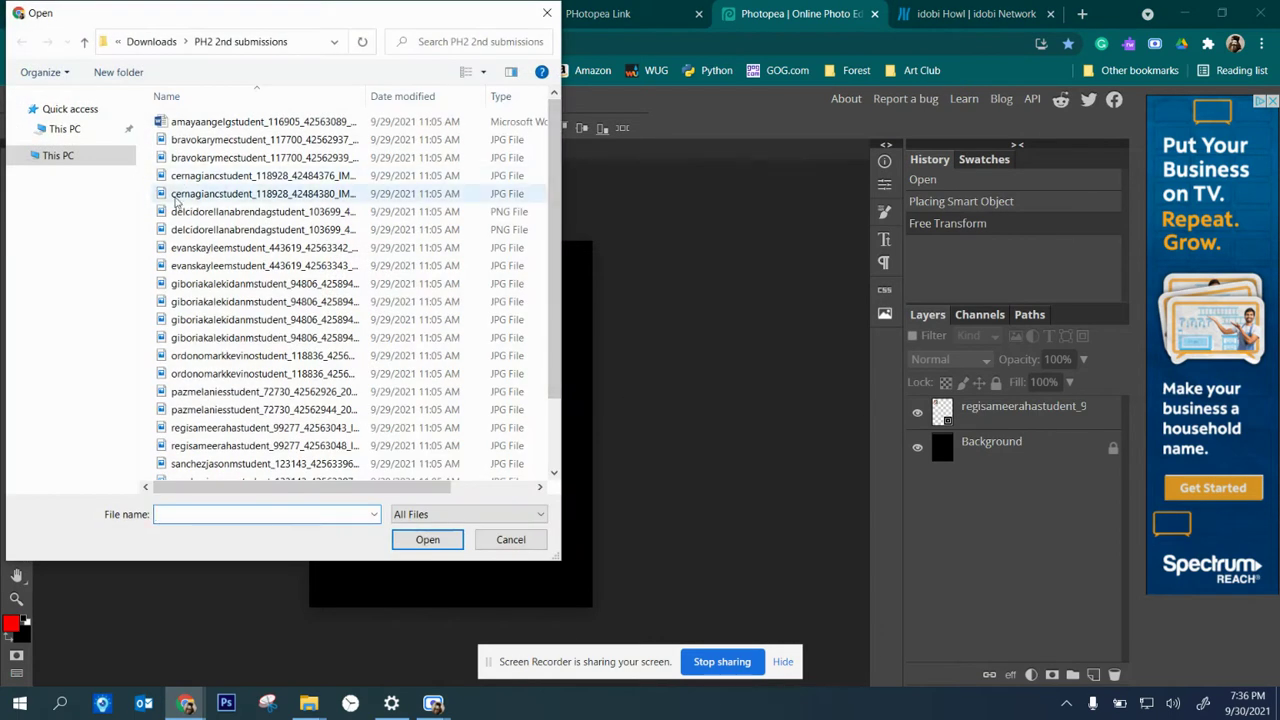
pyautogui.doubleClick(200, 212)
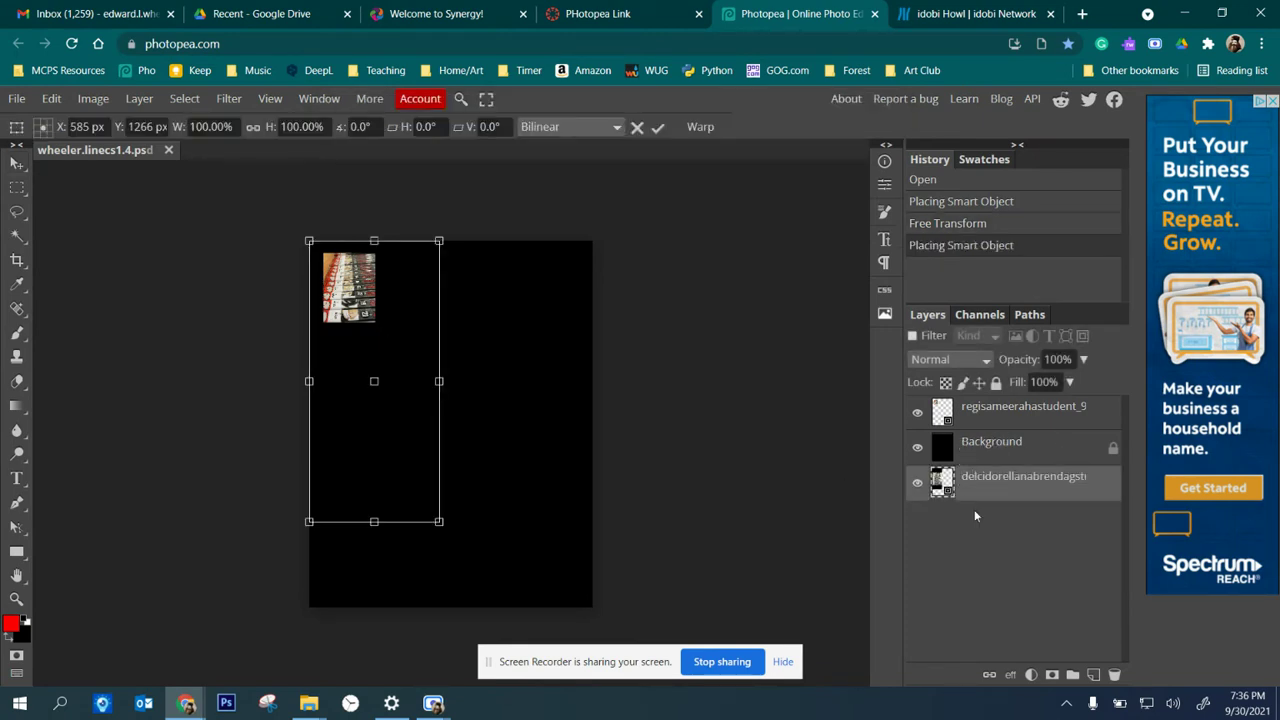
pyautogui.moveTo(990, 483); pyautogui.dragTo(1000, 450)
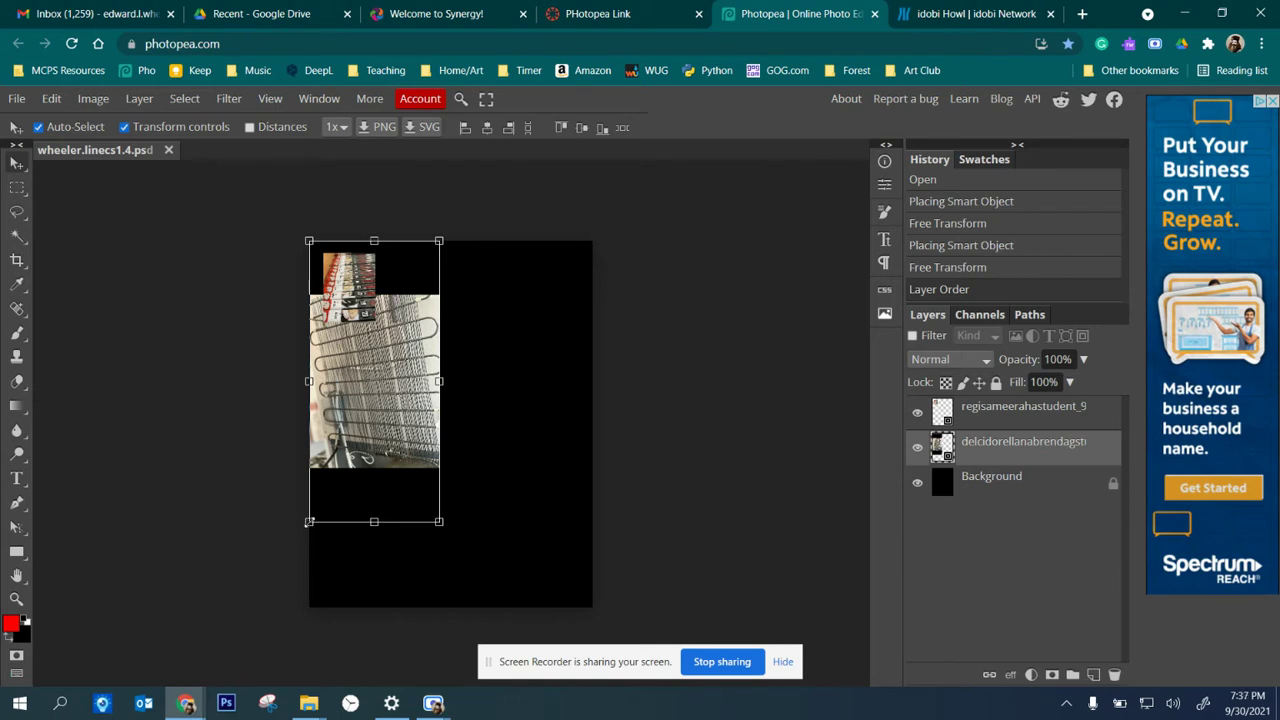
# Scale the second photo to about 39% and place it just right of the book spines photo, with their tops level.
pyautogui.moveTo(309, 521); pyautogui.dragTo(398, 444)
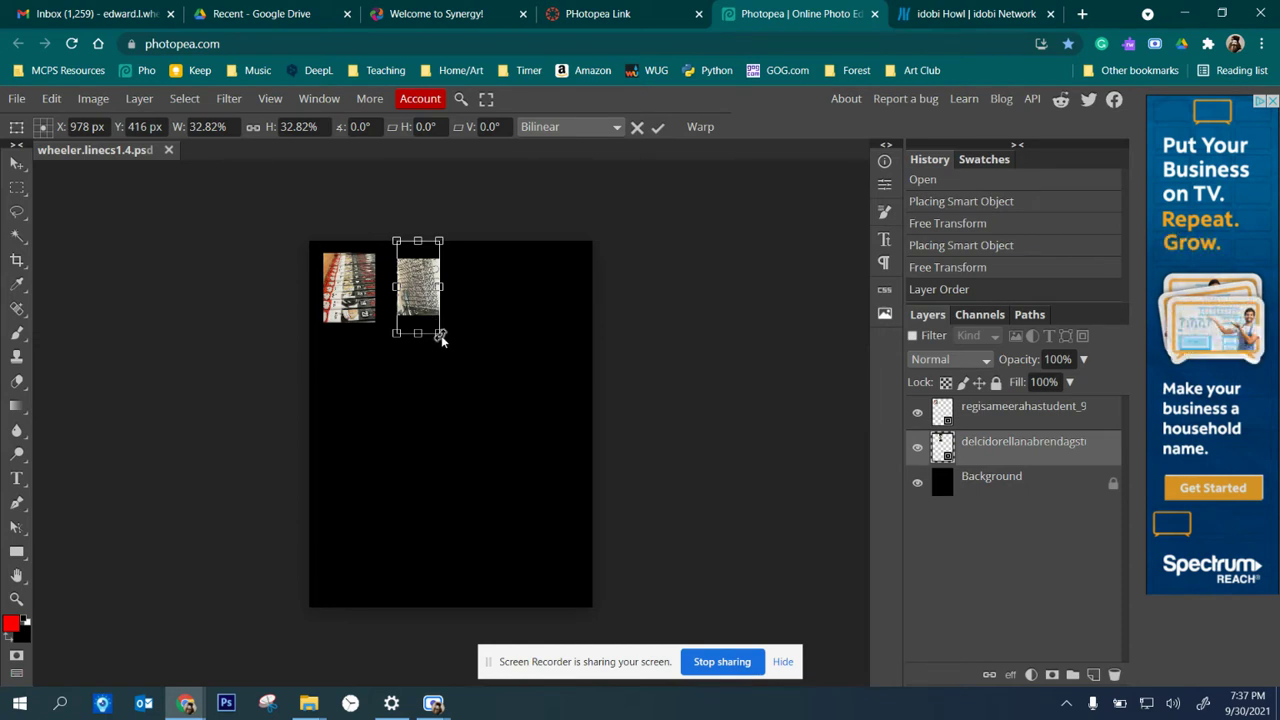
pyautogui.moveTo(437, 333); pyautogui.dragTo(421, 305)
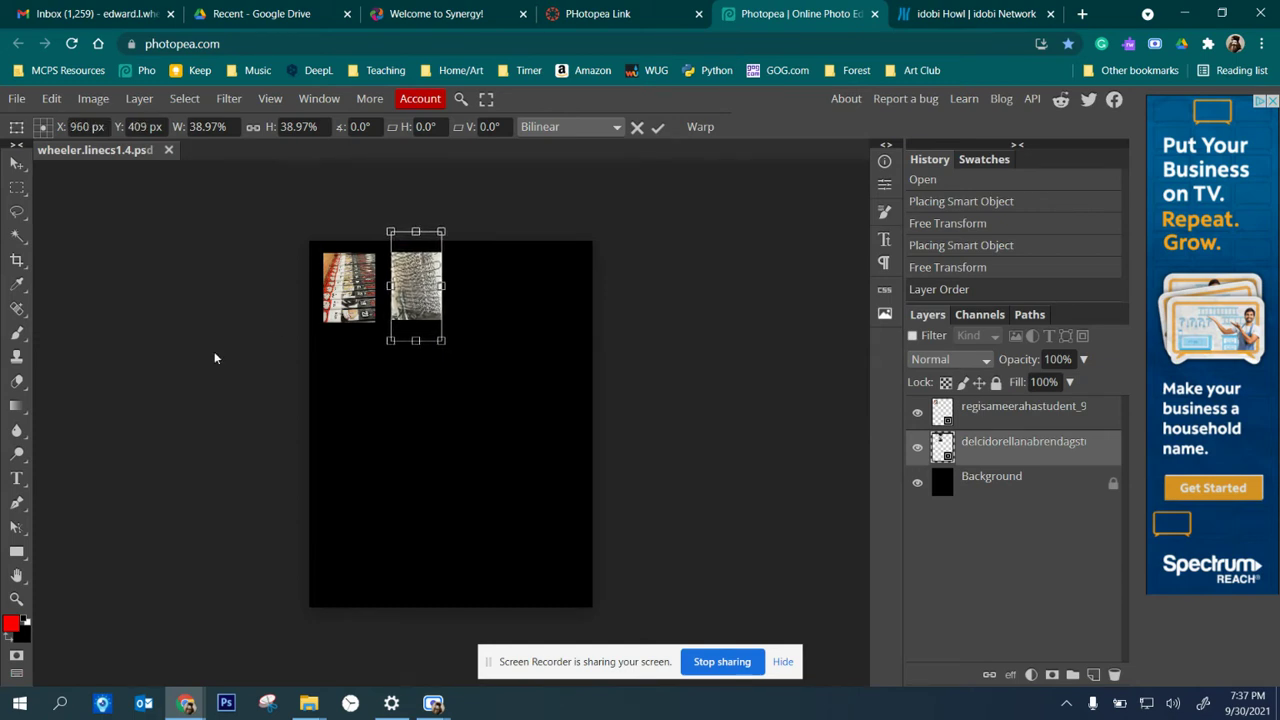
pyautogui.press('Return')
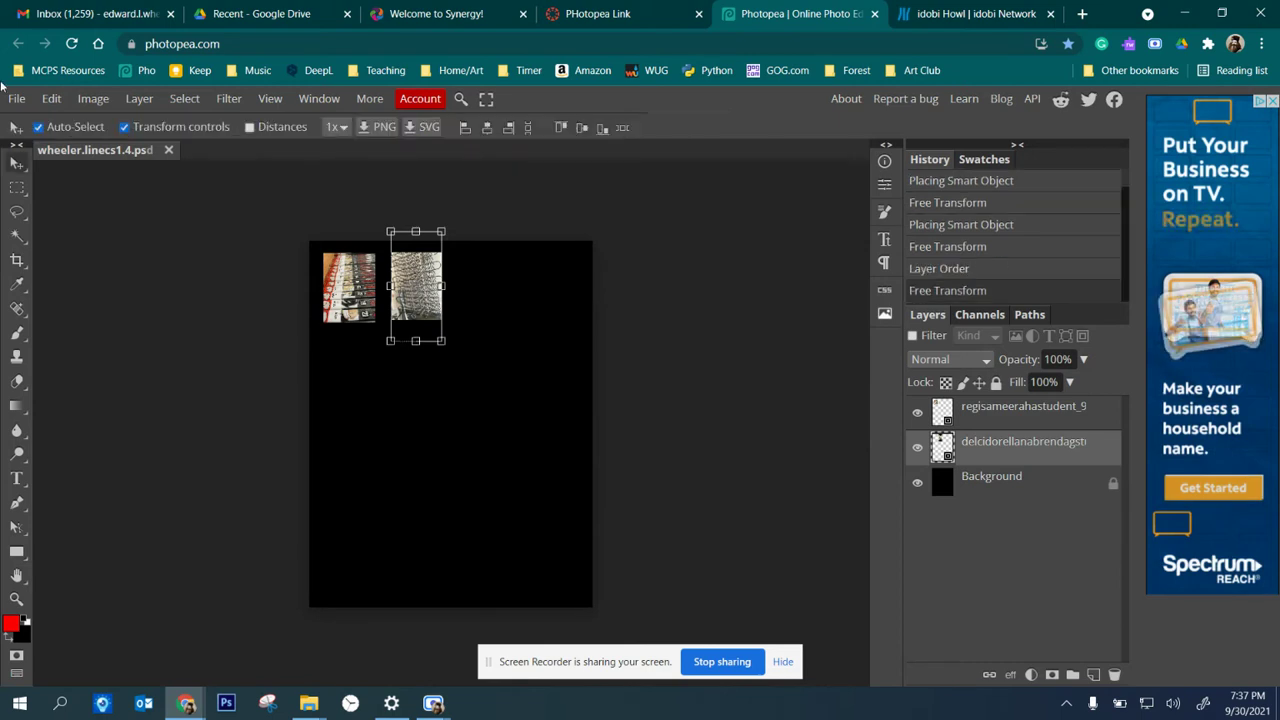
pyautogui.click(333, 493)
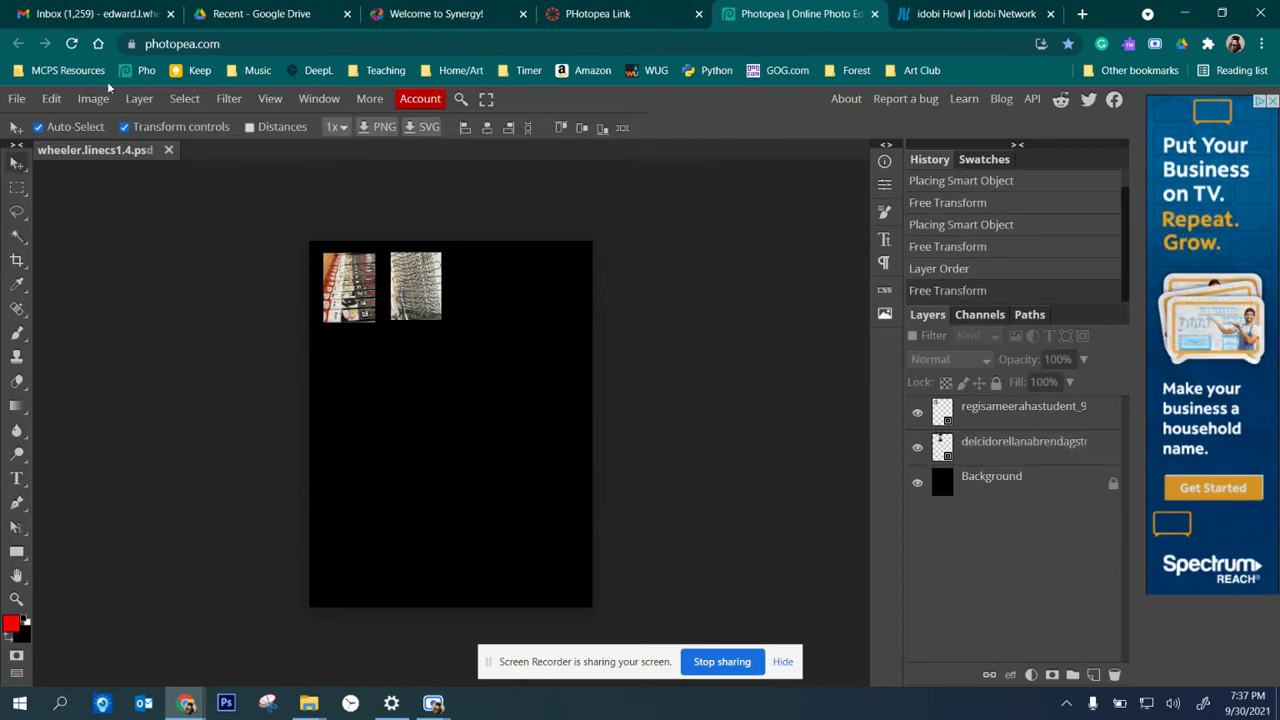
# Place the library aisle photo from the "PH2 2nd submissions" folder and move its layer directly above the second photo's layer.
pyautogui.click(16, 98)
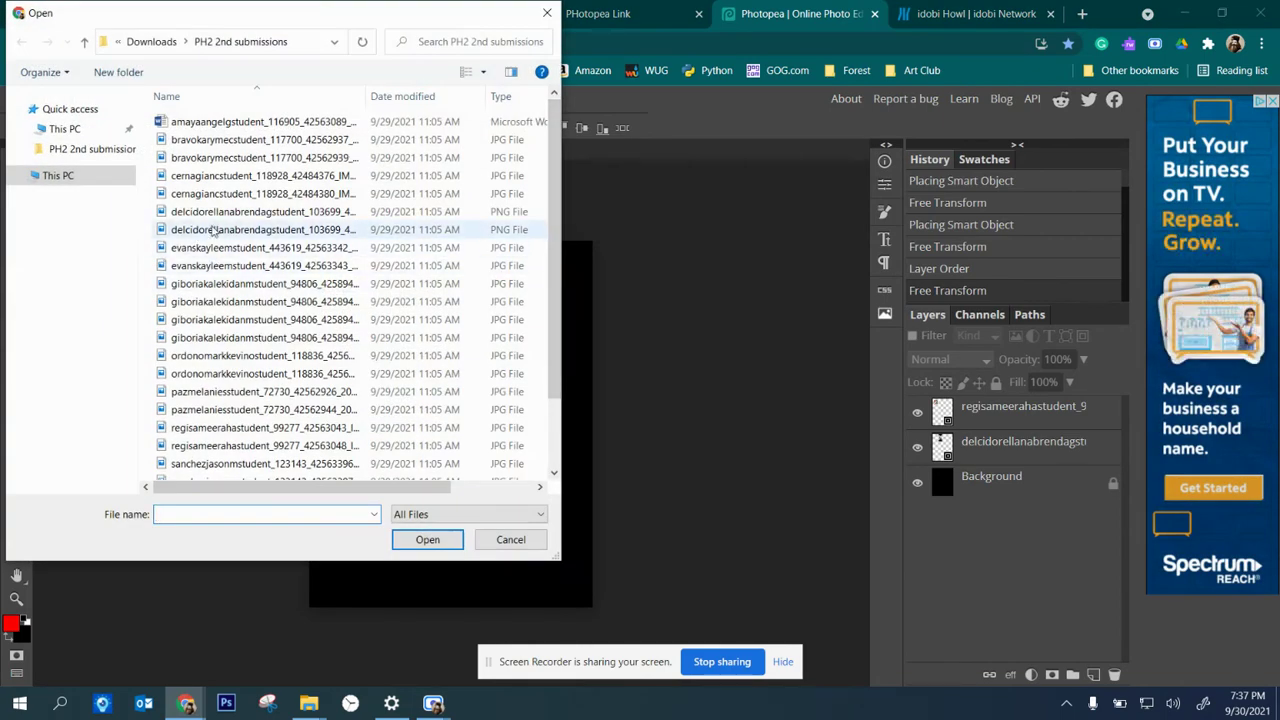
pyautogui.doubleClick(216, 330)
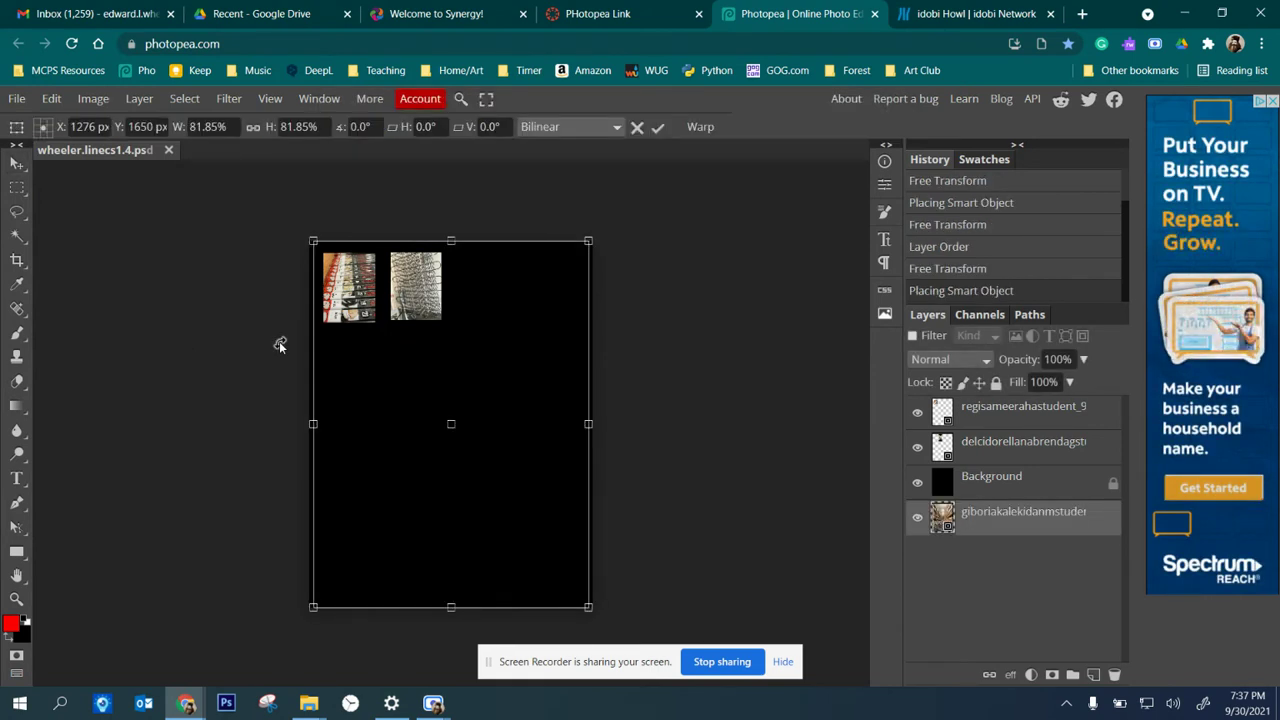
pyautogui.hotkey('ctrl', ']')
pyautogui.click(982, 518)
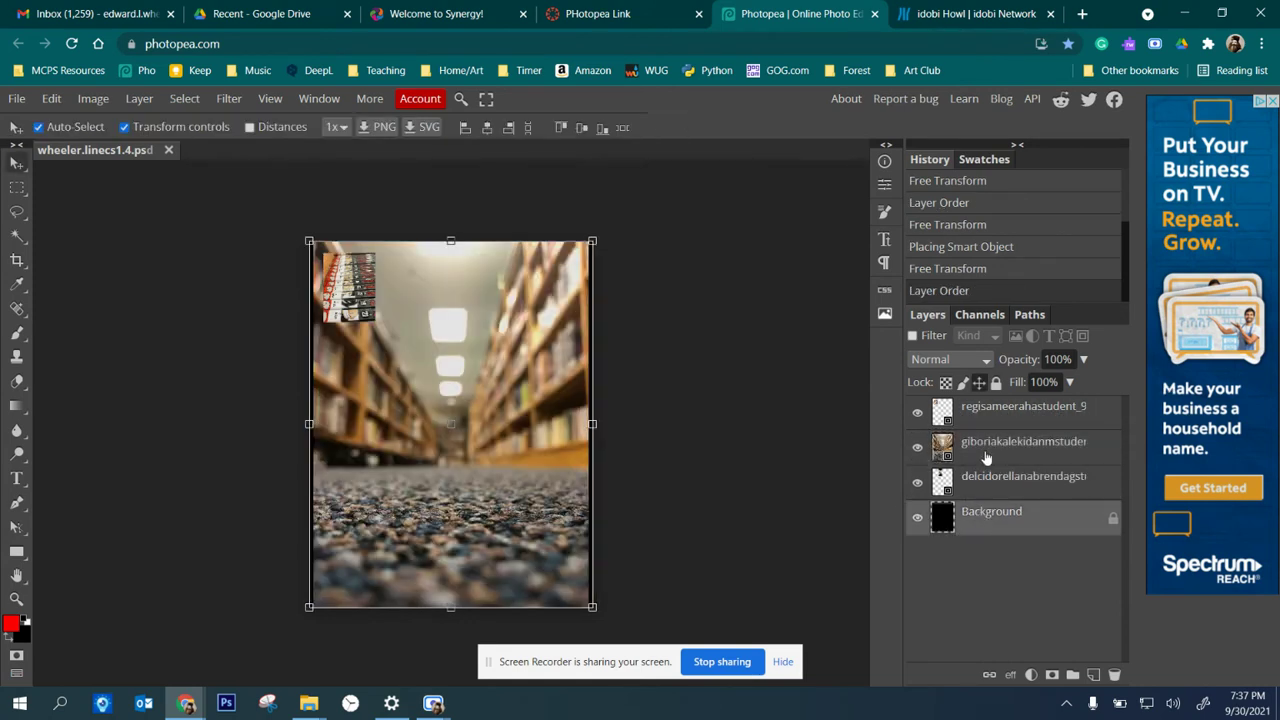
# Scale the library aisle photo to about 15.2% and place it just right of the second photo, with their tops level.
pyautogui.click(310, 606)
pyautogui.click(310, 606)
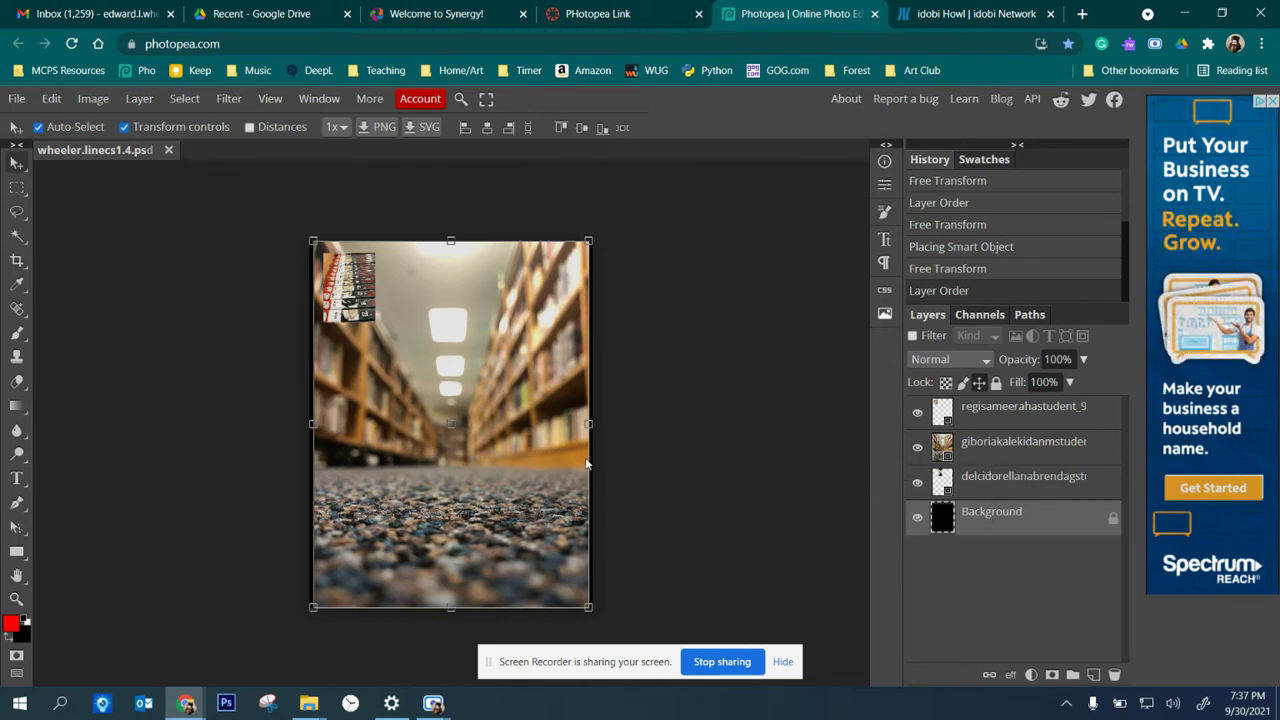
pyautogui.click(483, 465)
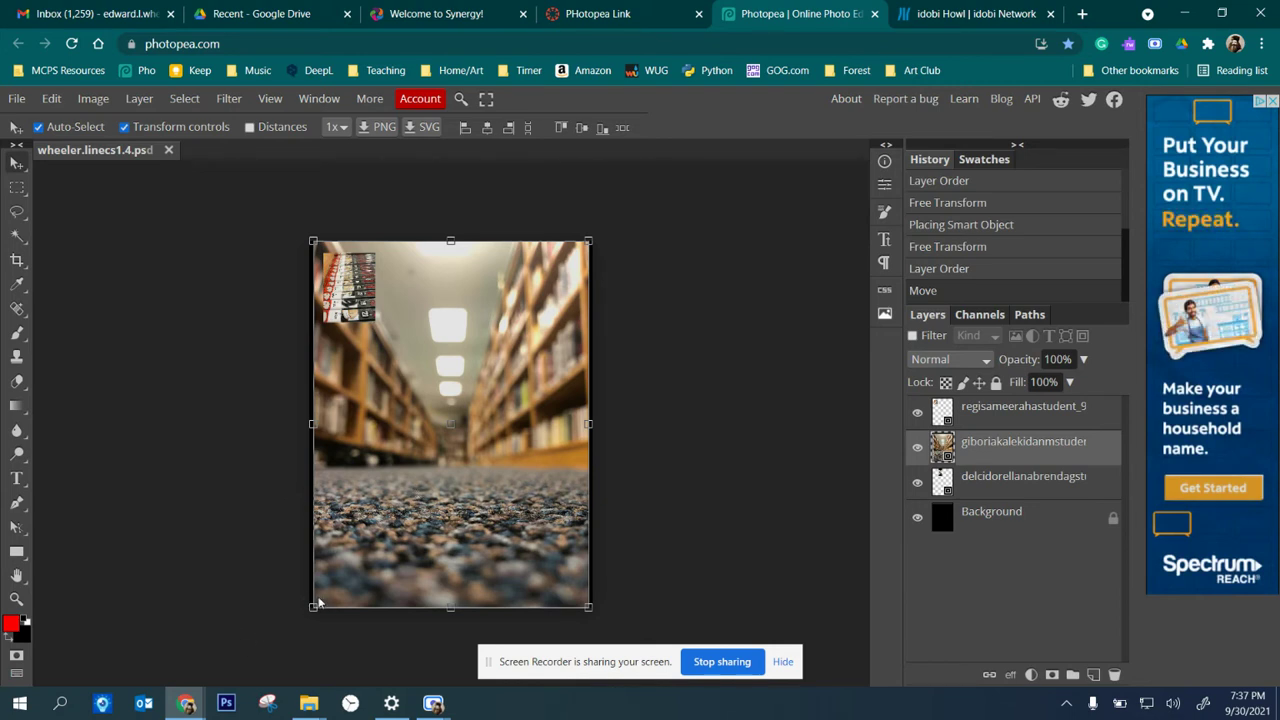
pyautogui.moveTo(313, 607); pyautogui.dragTo(468, 293)
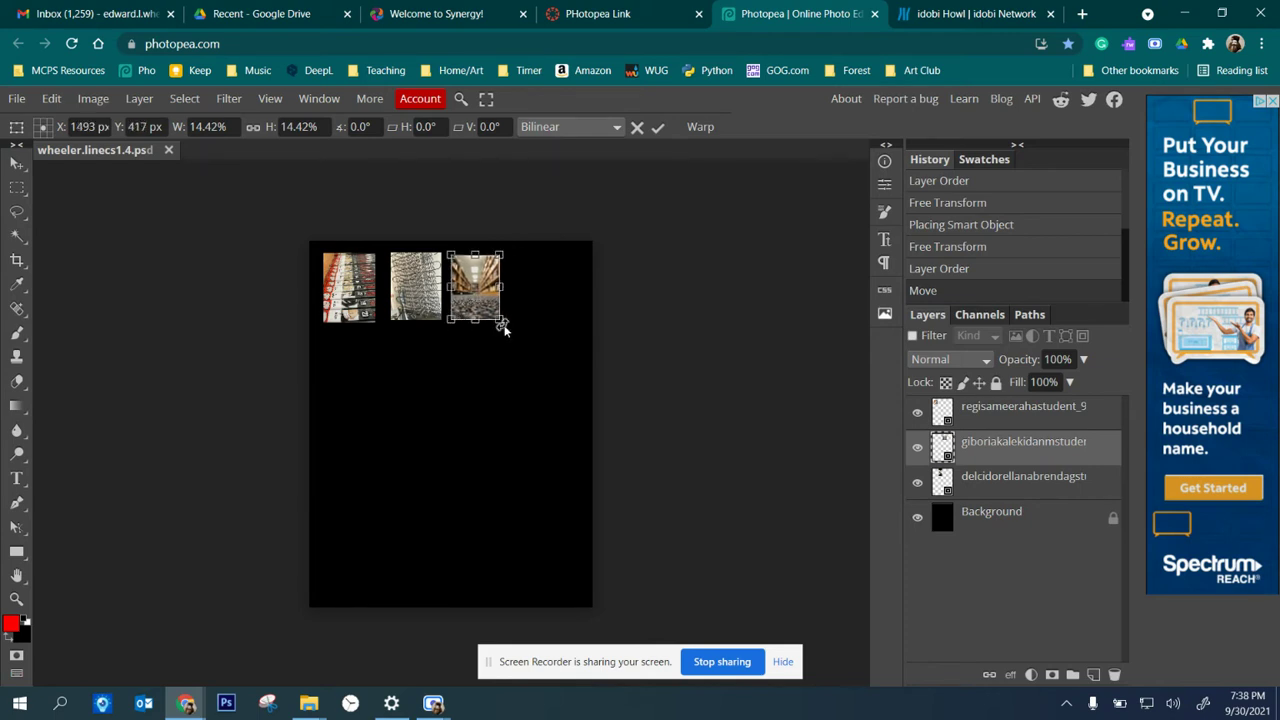
pyautogui.moveTo(502, 319)
pyautogui.mouseDown()
pyautogui.moveTo(497, 309)
pyautogui.moveTo(506, 322)
pyautogui.mouseUp()
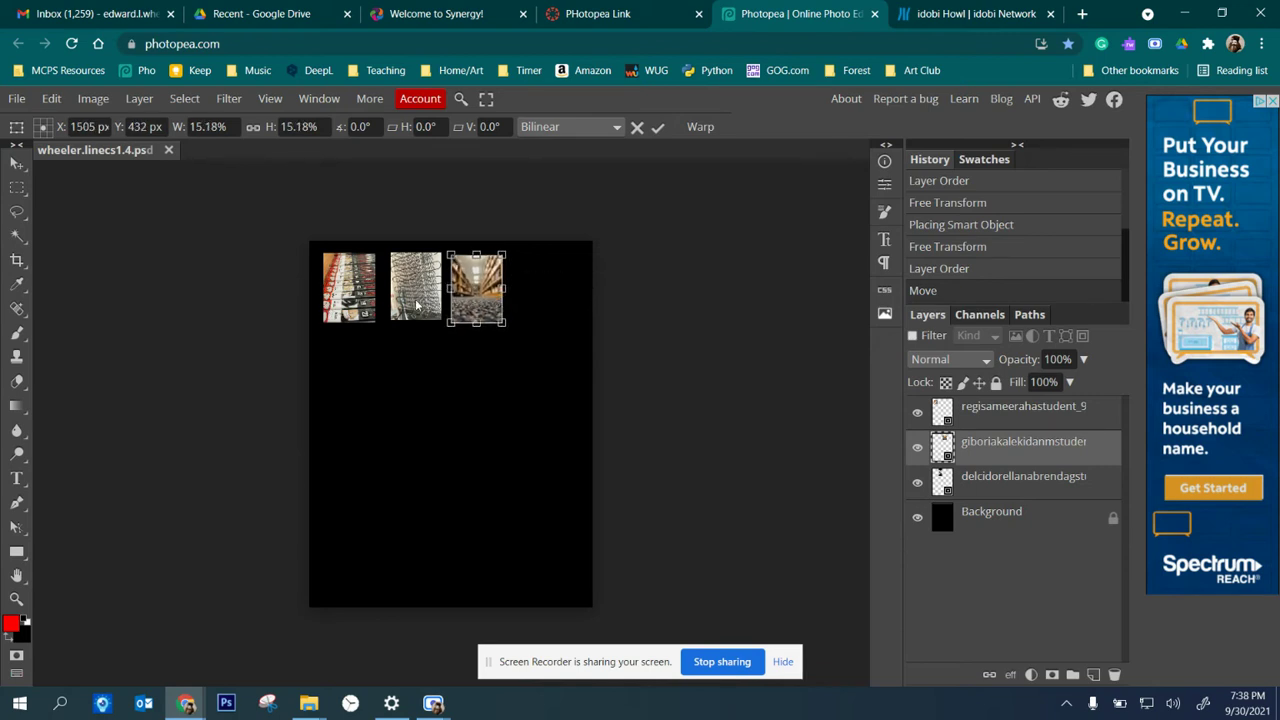
pyautogui.press('Up')
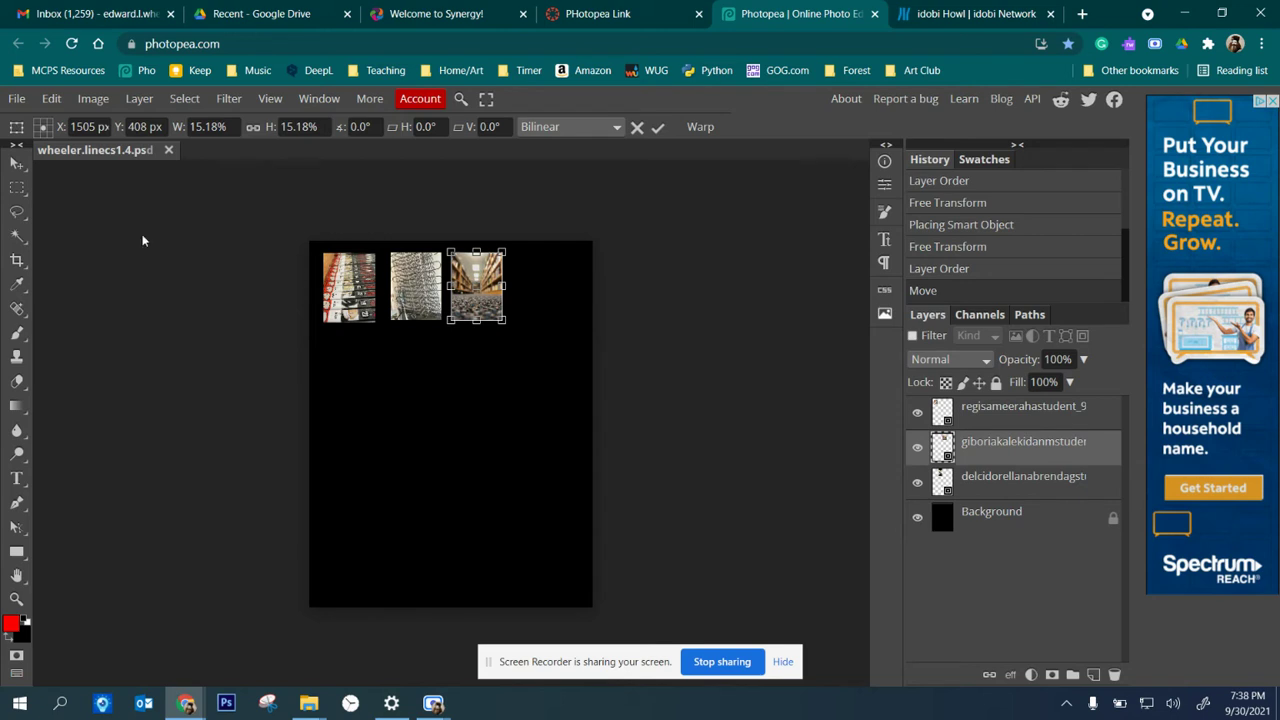
pyautogui.click(16, 163)
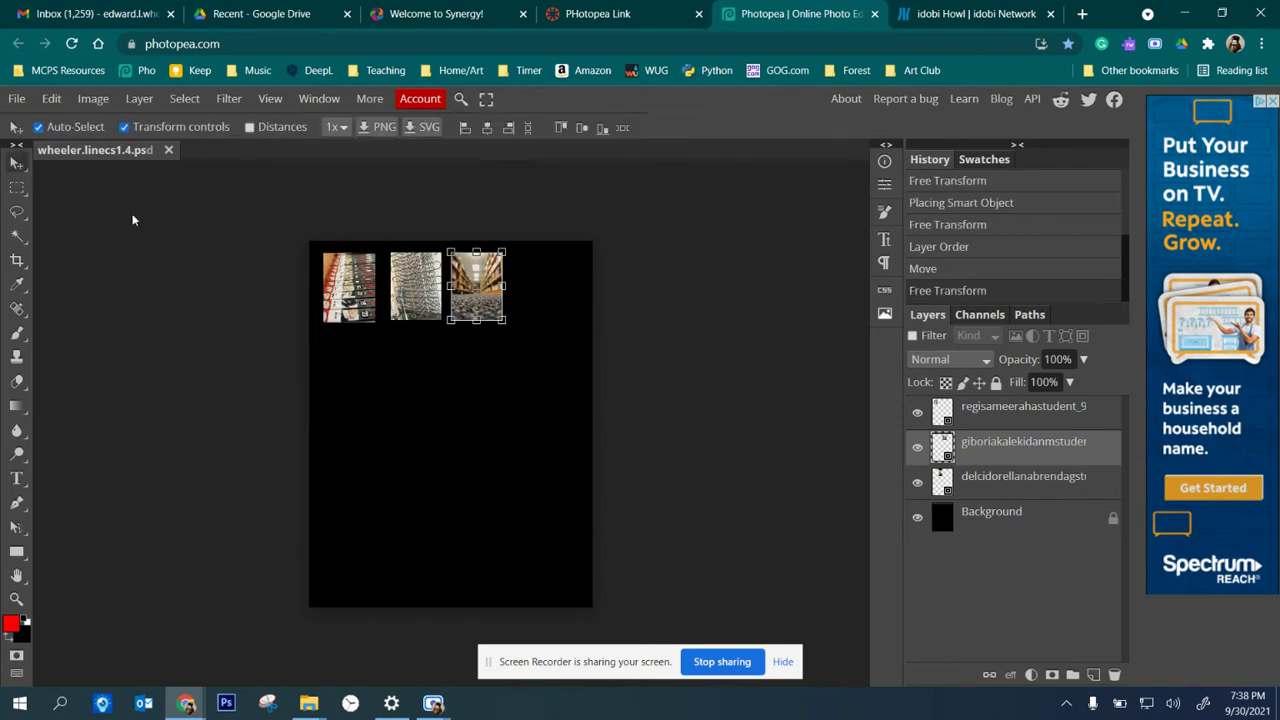
# Enlarge the second photo to about 42.6%, extending it down and toward the numbered book spines photo.
pyautogui.click(410, 305)
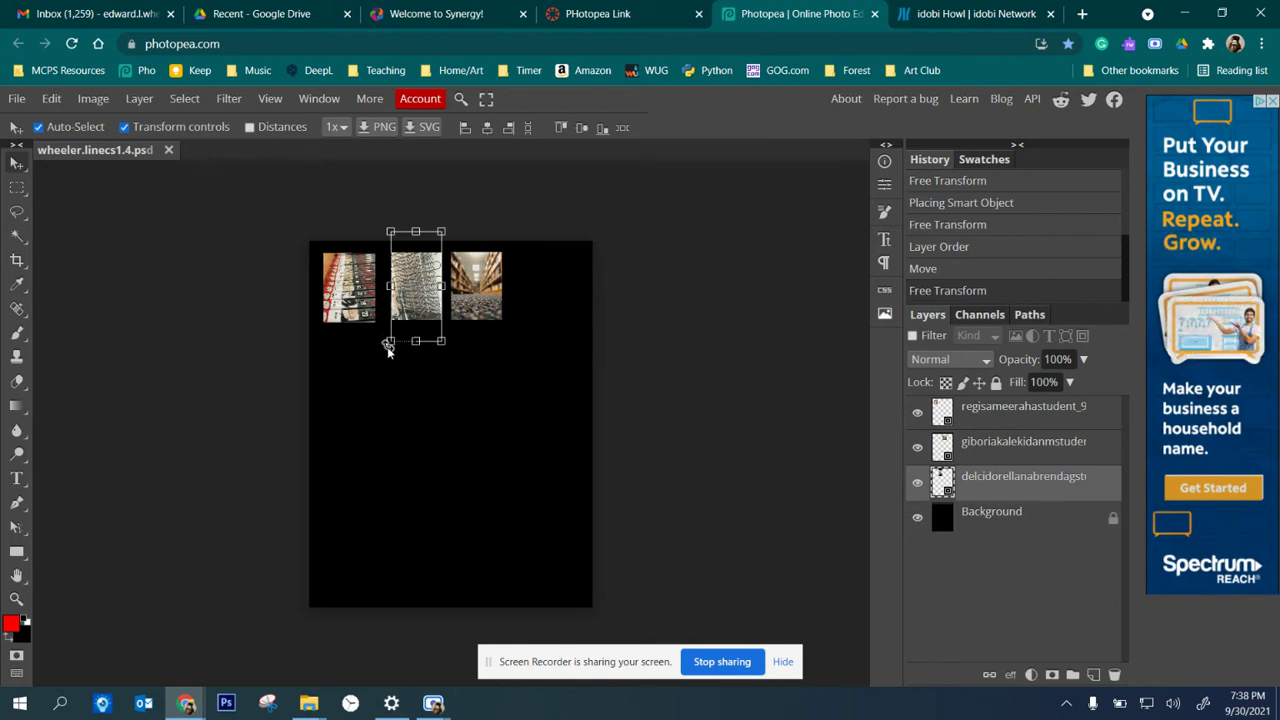
pyautogui.moveTo(391, 340); pyautogui.dragTo(385, 350)
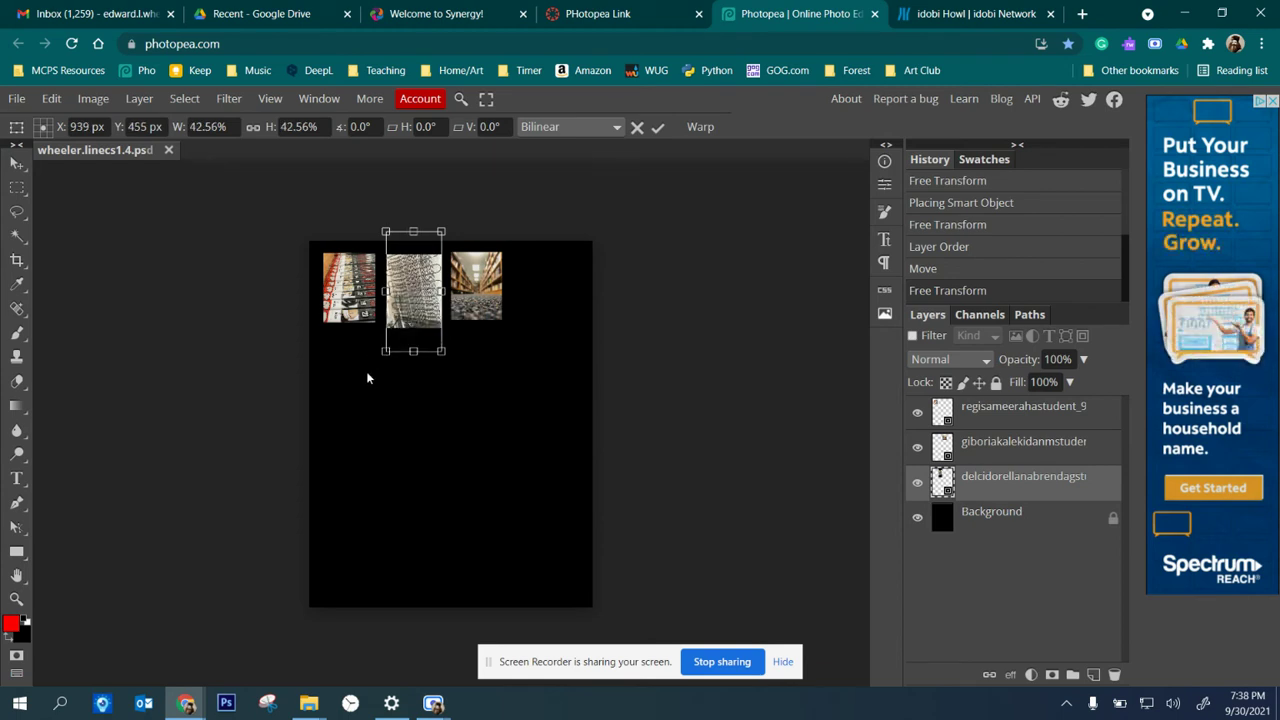
# Open and place the student photo whose file name ends in IMG_2932 from the "PH2 2nd submissions" folder.
pyautogui.click(16, 98)
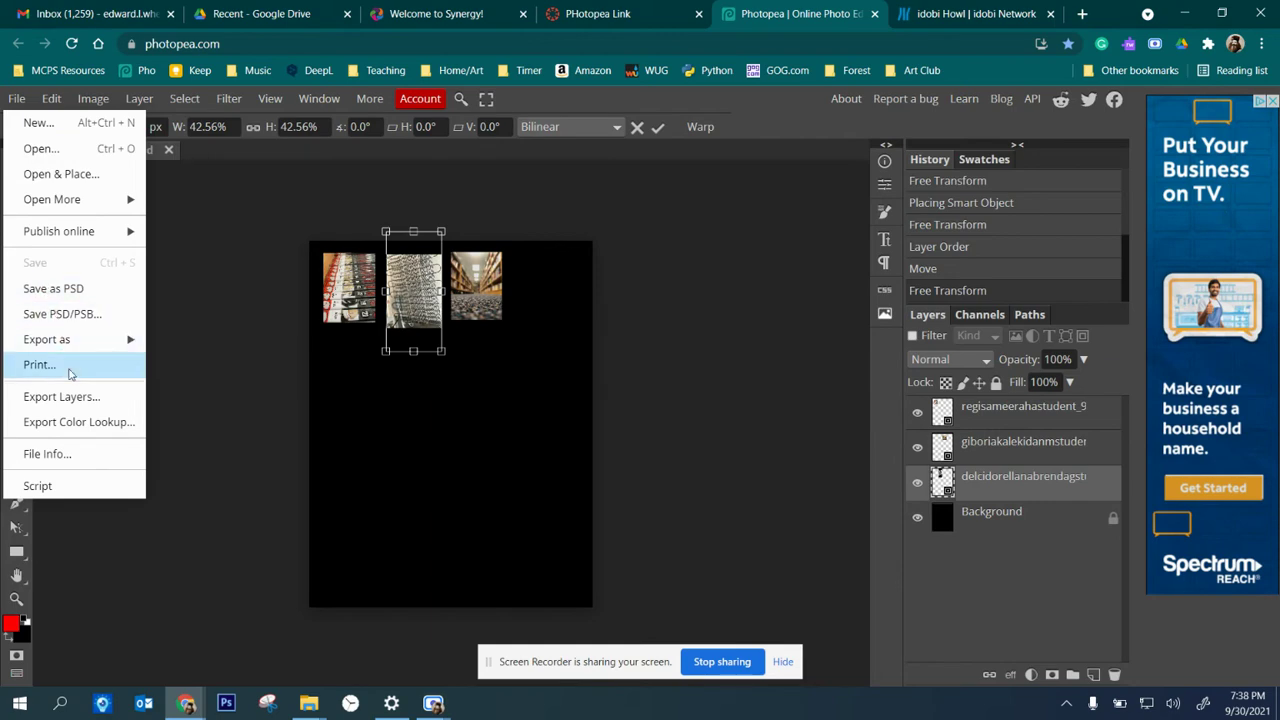
pyautogui.click(84, 173)
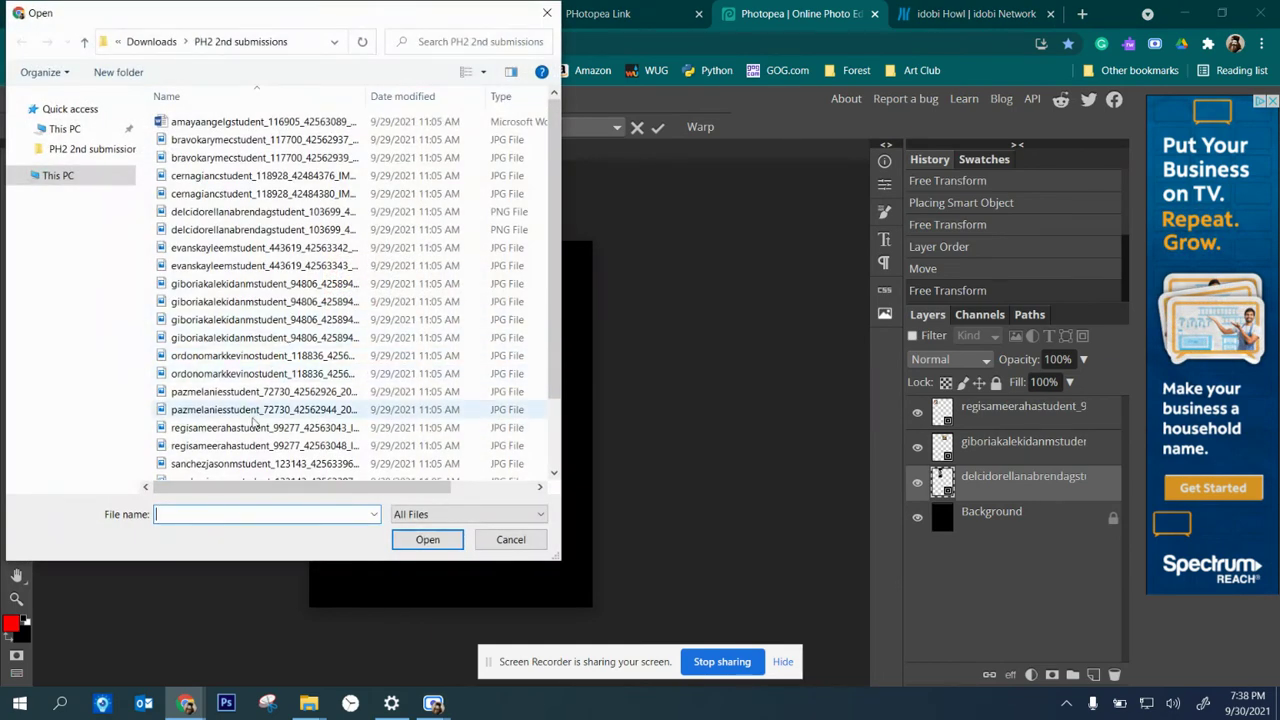
pyautogui.scroll(-1, 250, 417)
pyautogui.click(253, 434)
pyautogui.click(253, 433)
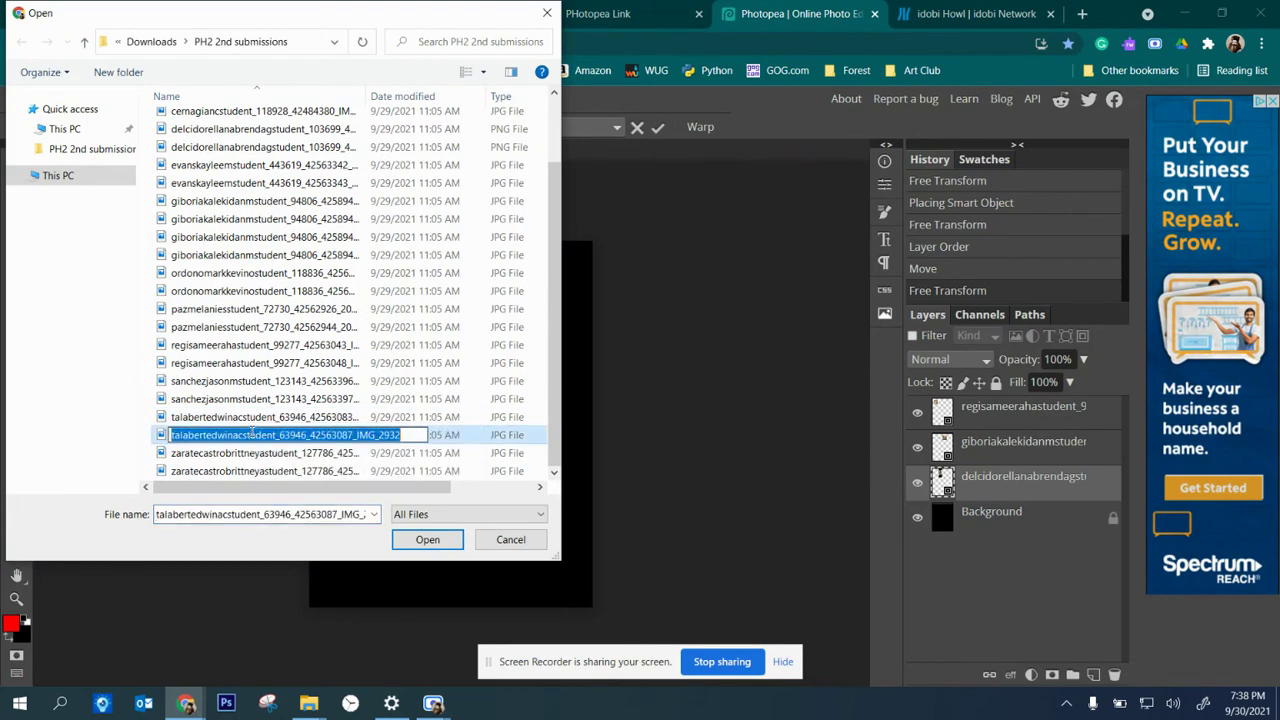
pyautogui.doubleClick(251, 432)
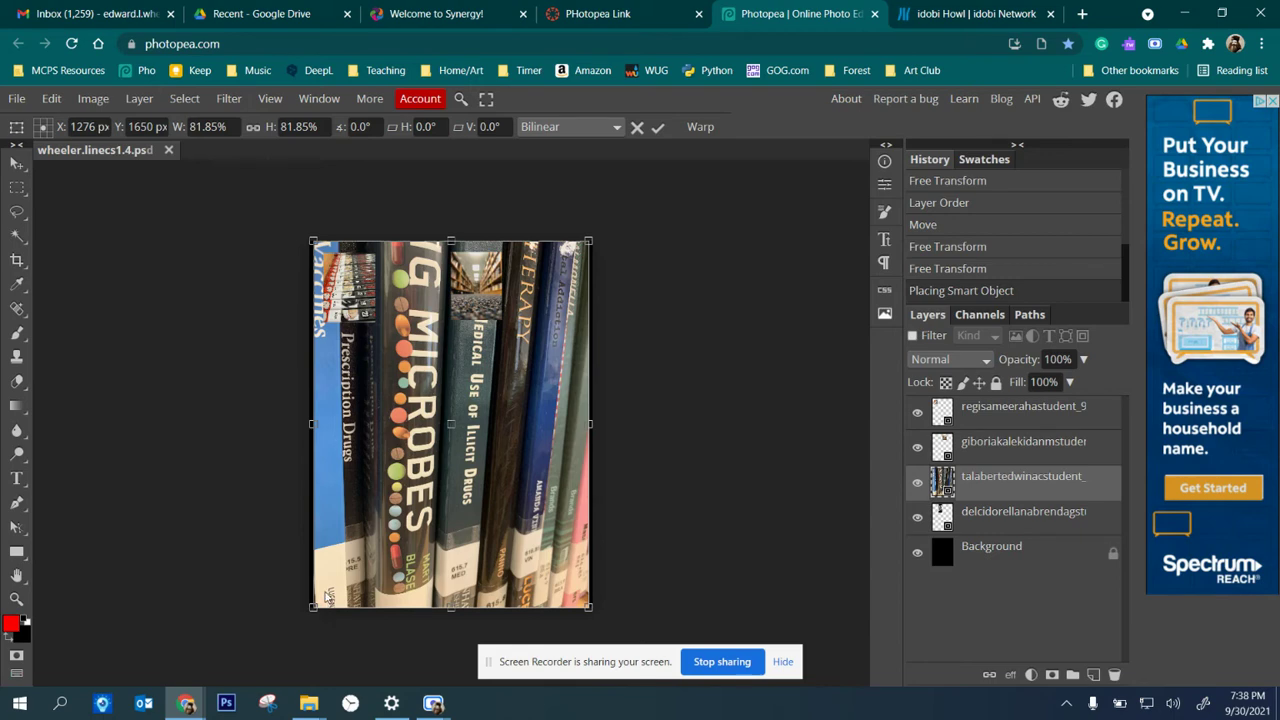
# Scale the medical book spines photo to about 14.7% at the row's right end, and shift the aisle photo slightly down.
pyautogui.moveTo(327, 597); pyautogui.dragTo(498, 455)
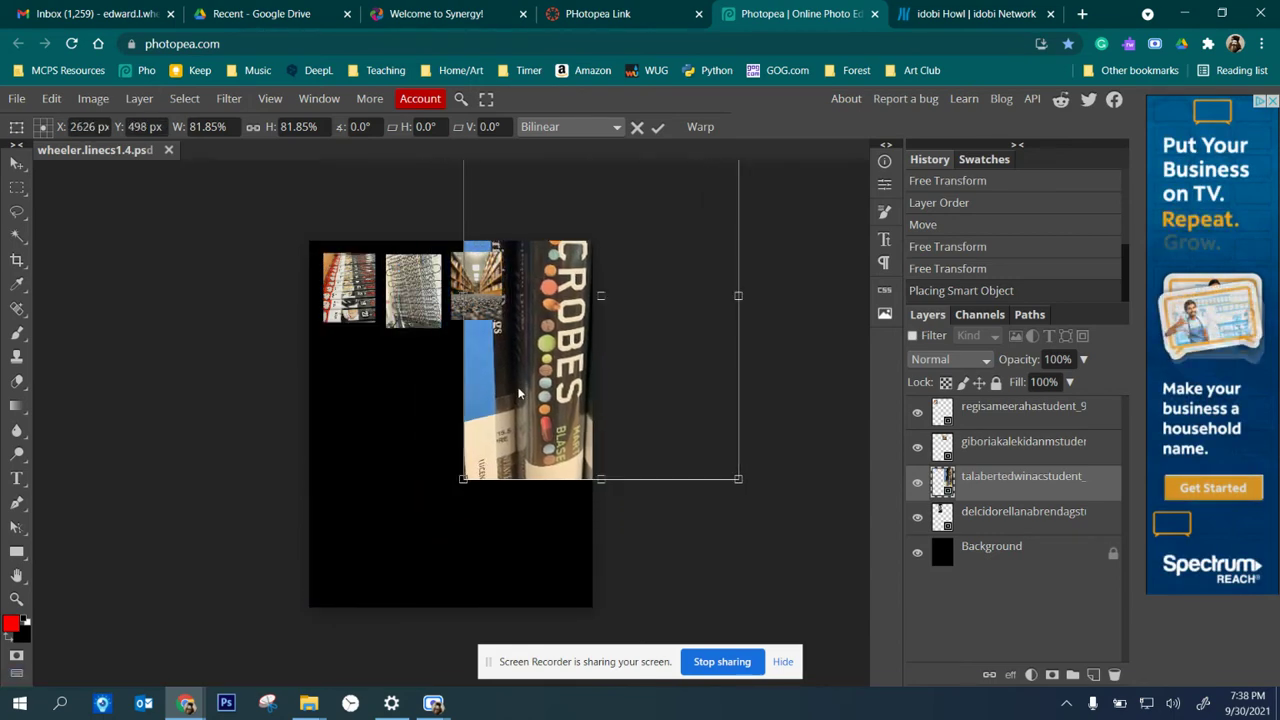
pyautogui.moveTo(518, 394); pyautogui.dragTo(373, 545)
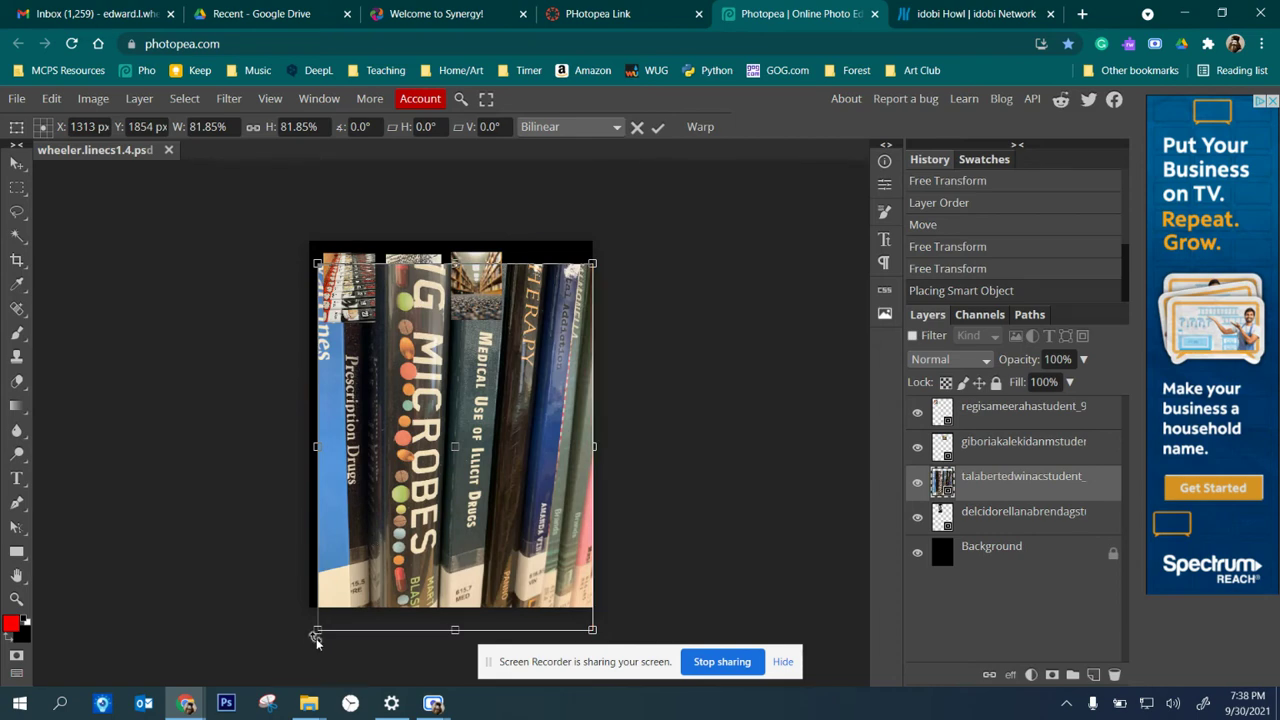
pyautogui.moveTo(316, 630); pyautogui.dragTo(558, 305)
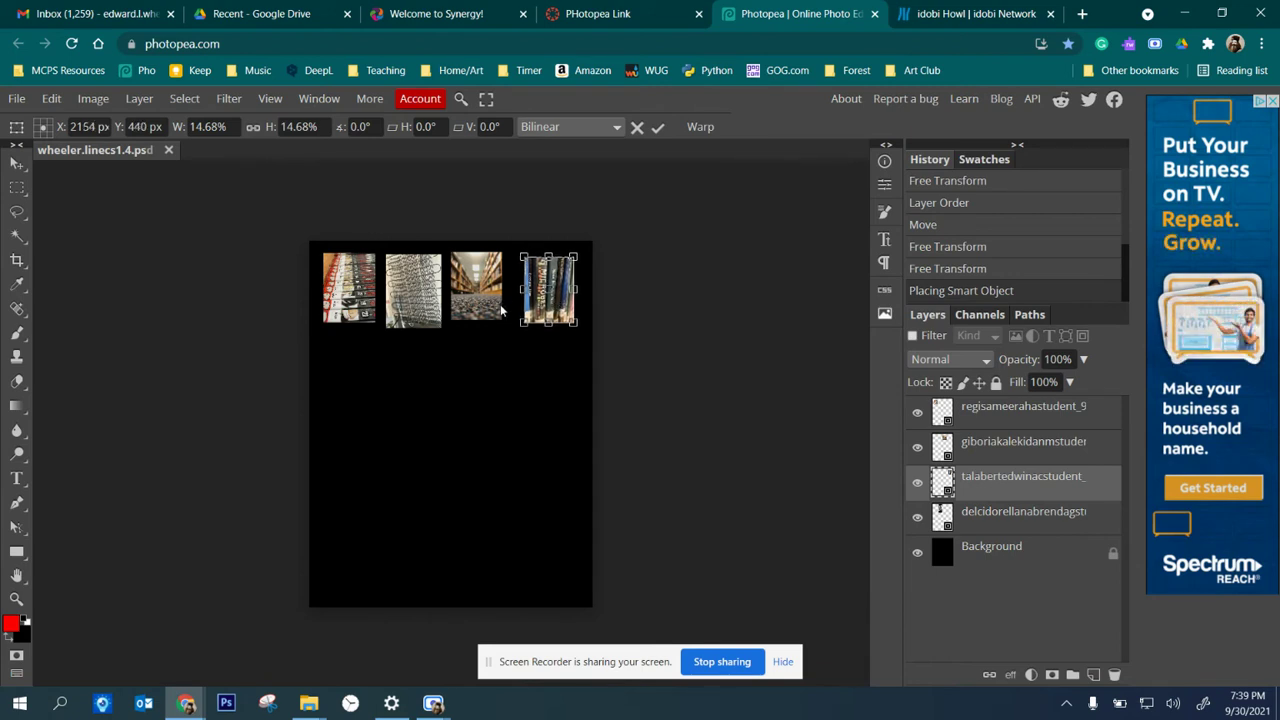
pyautogui.hotkey('shift', 'Up')
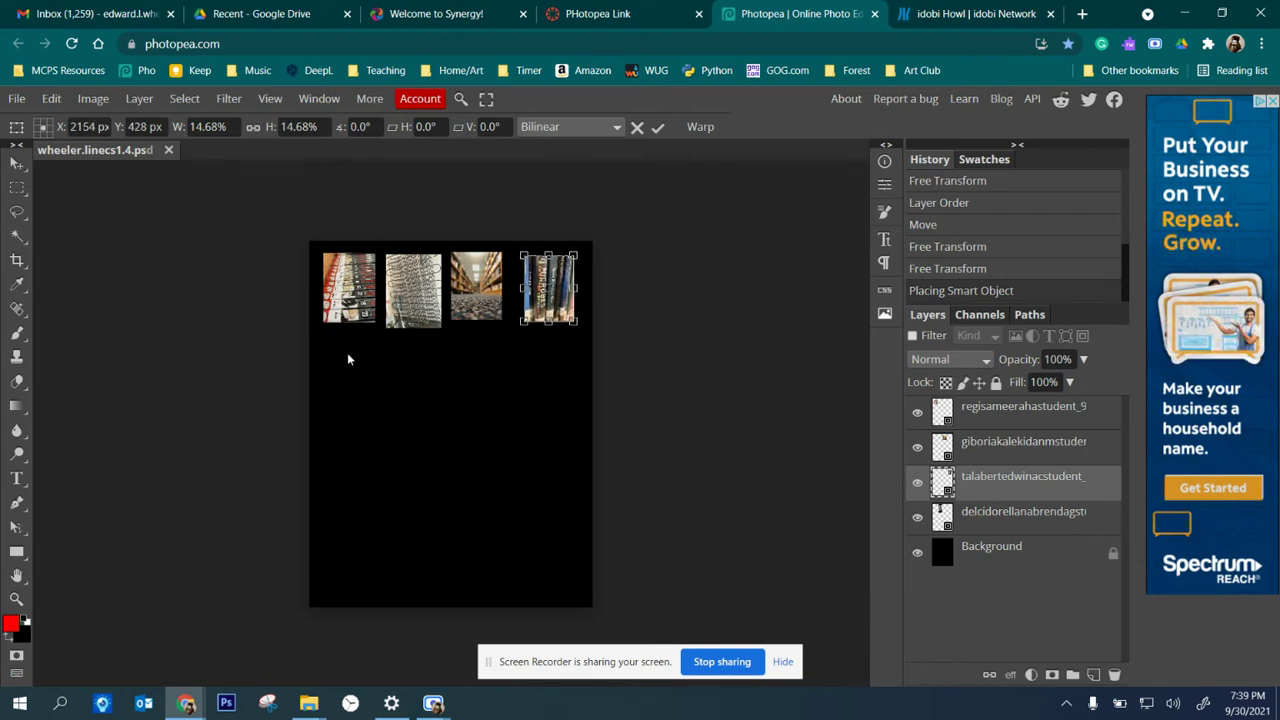
pyautogui.press('Return')
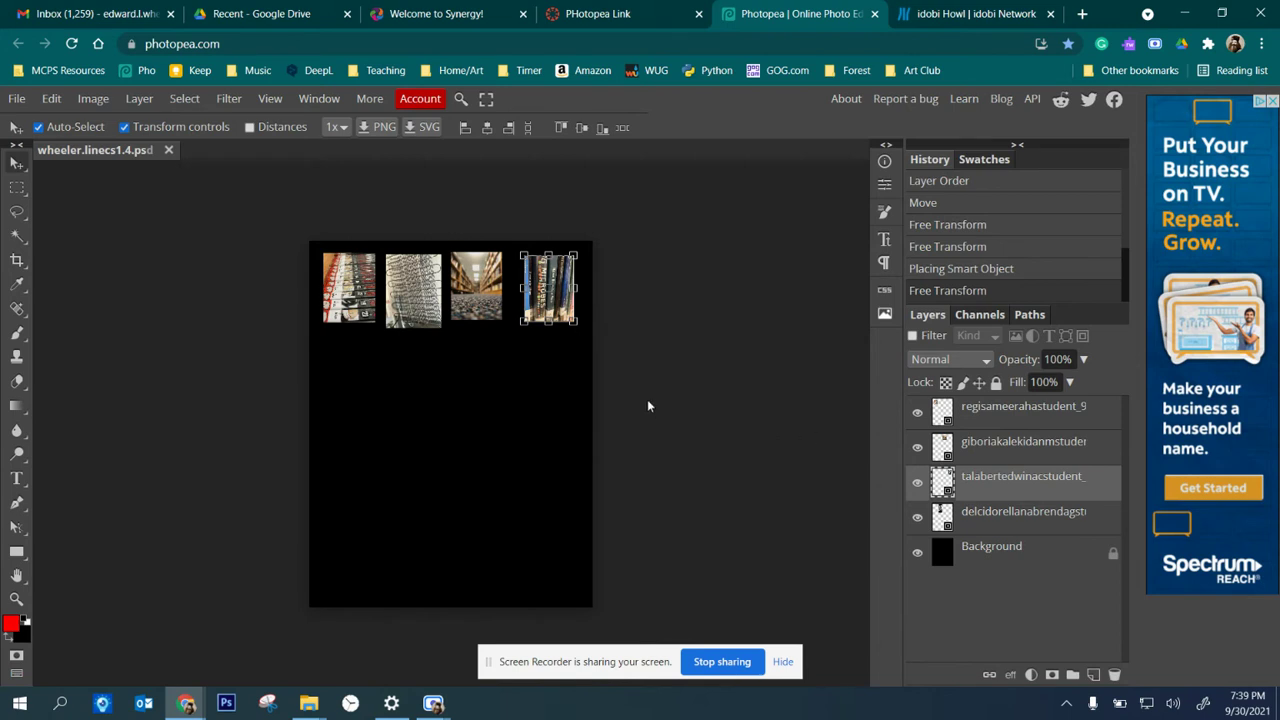
pyautogui.moveTo(478, 289); pyautogui.dragTo(483, 318)
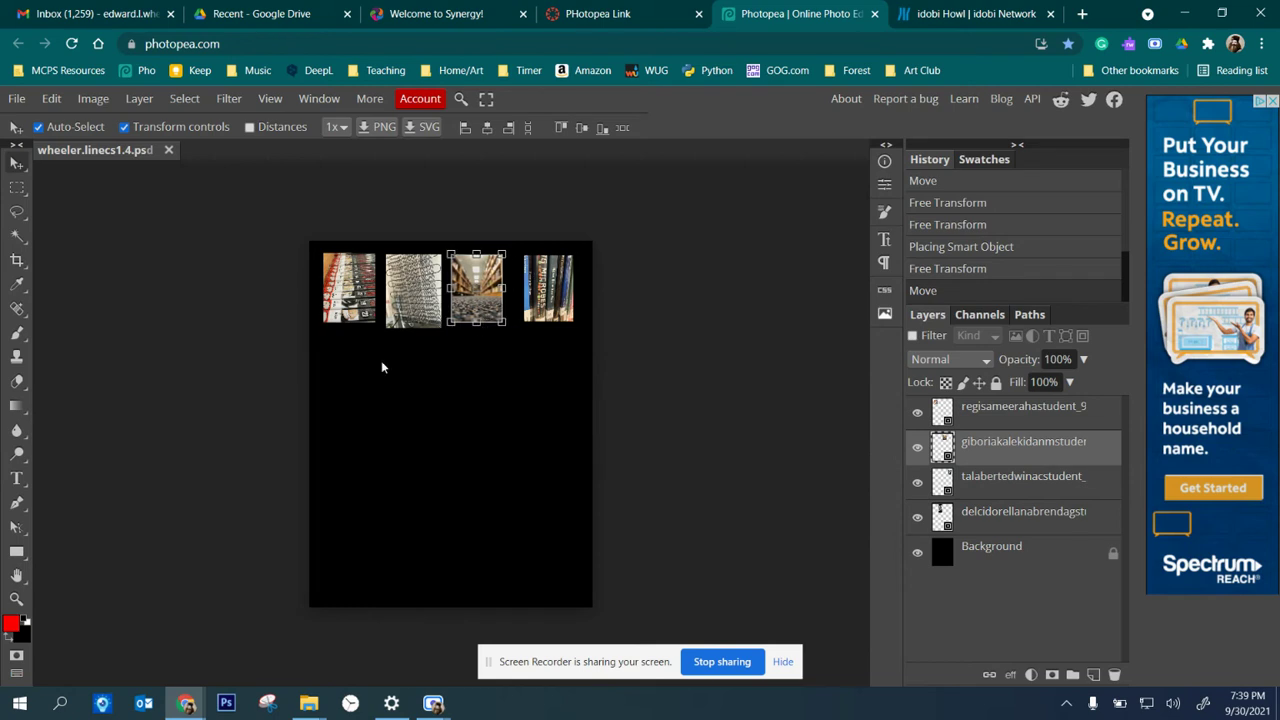
# Show the rulers and add a horizontal guide along the bottom edge of the library aisle photo.
pyautogui.click(16, 598)
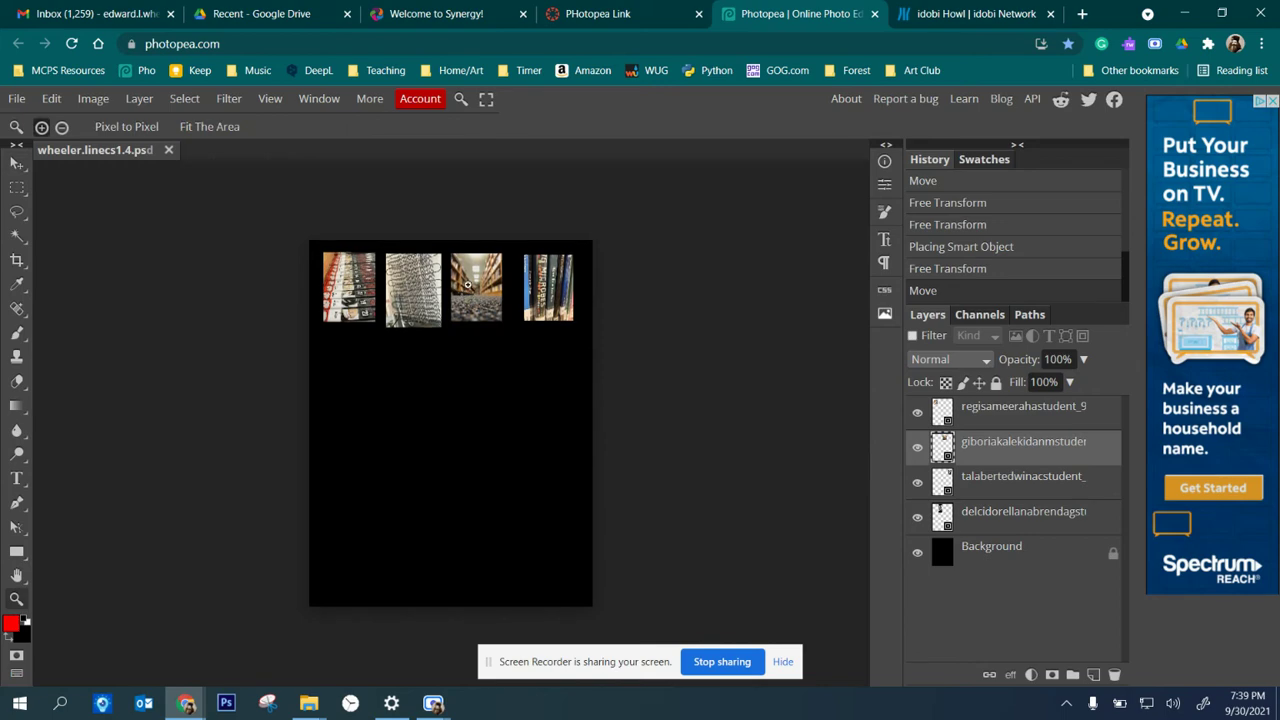
pyautogui.click(467, 285)
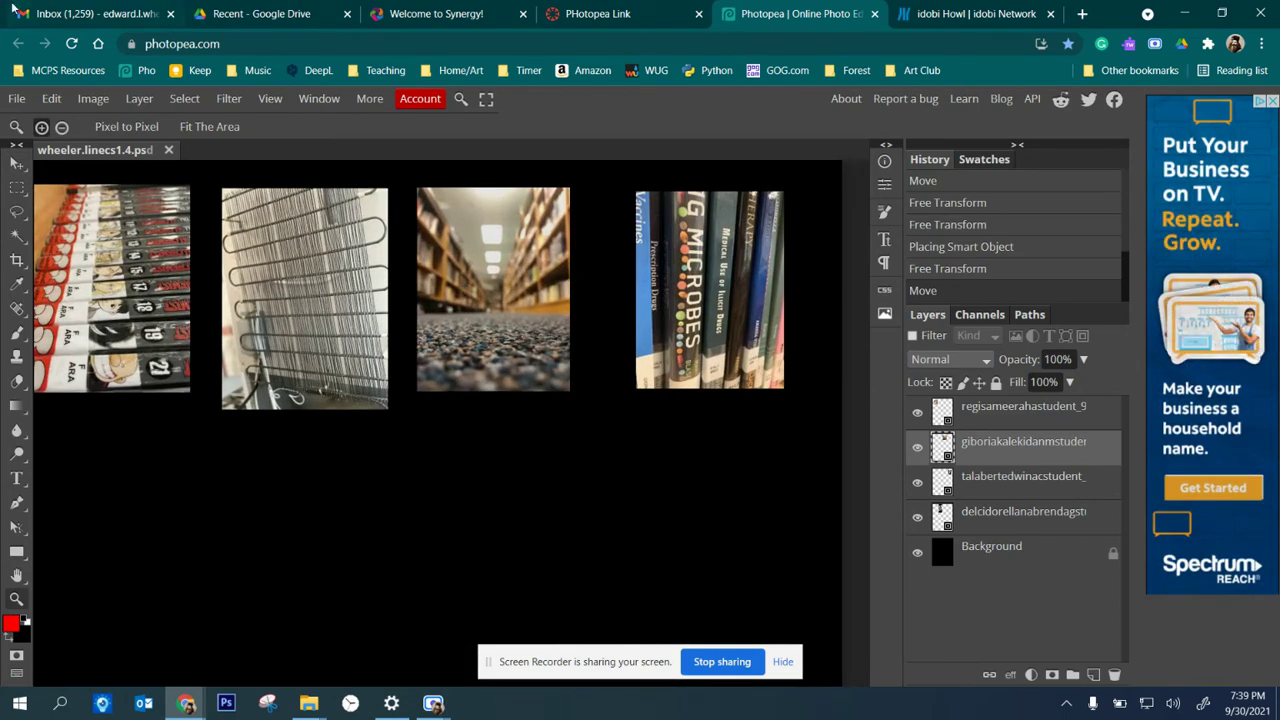
pyautogui.click(108, 104)
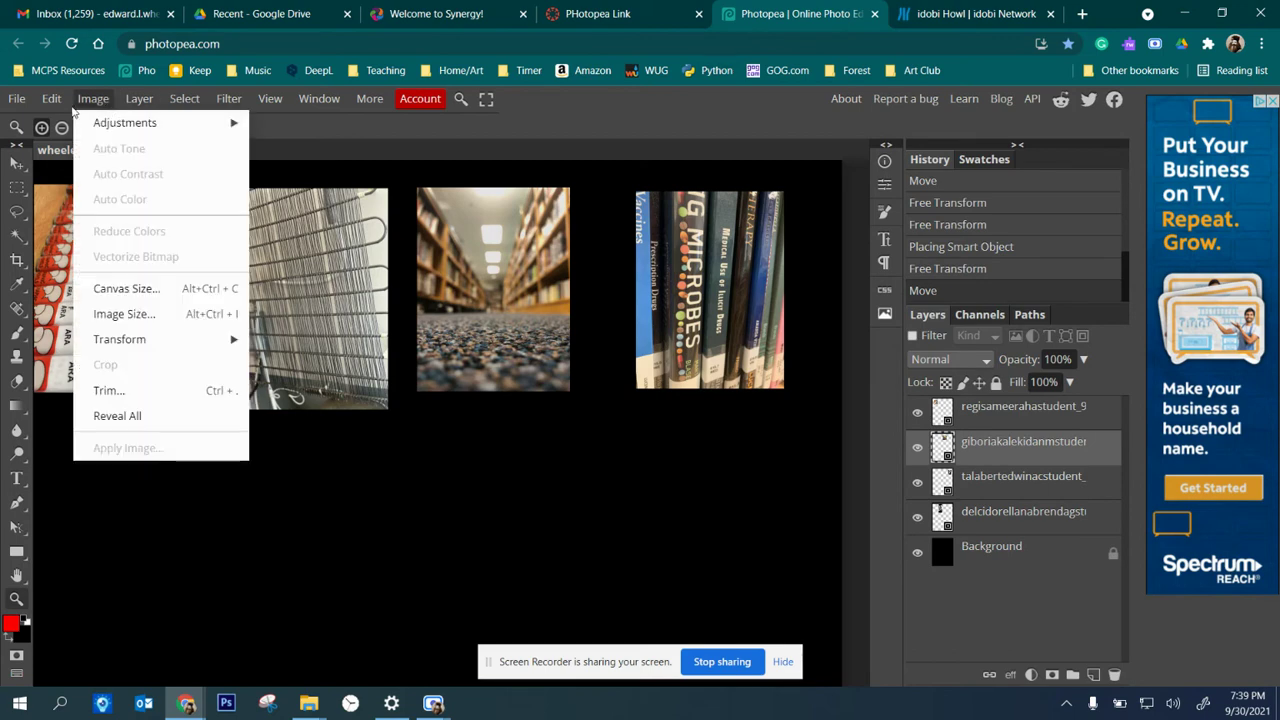
pyautogui.moveTo(55, 104)
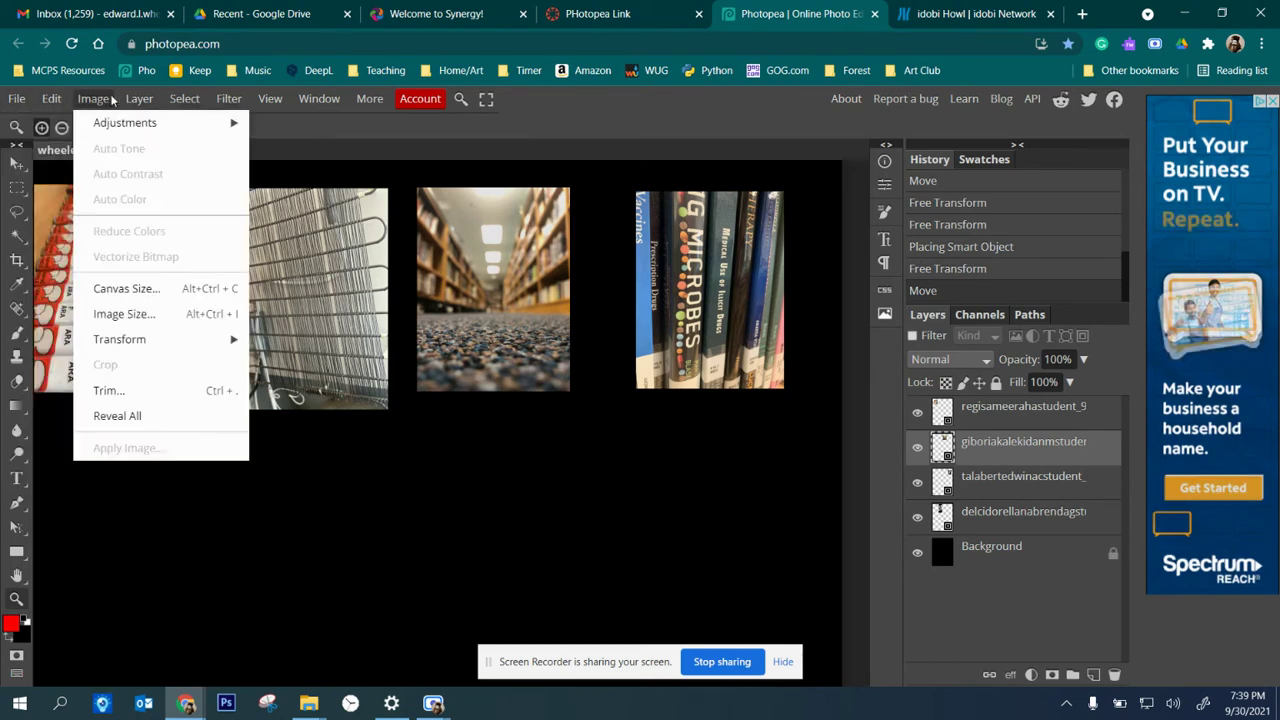
pyautogui.moveTo(103, 103)
pyautogui.moveTo(153, 103)
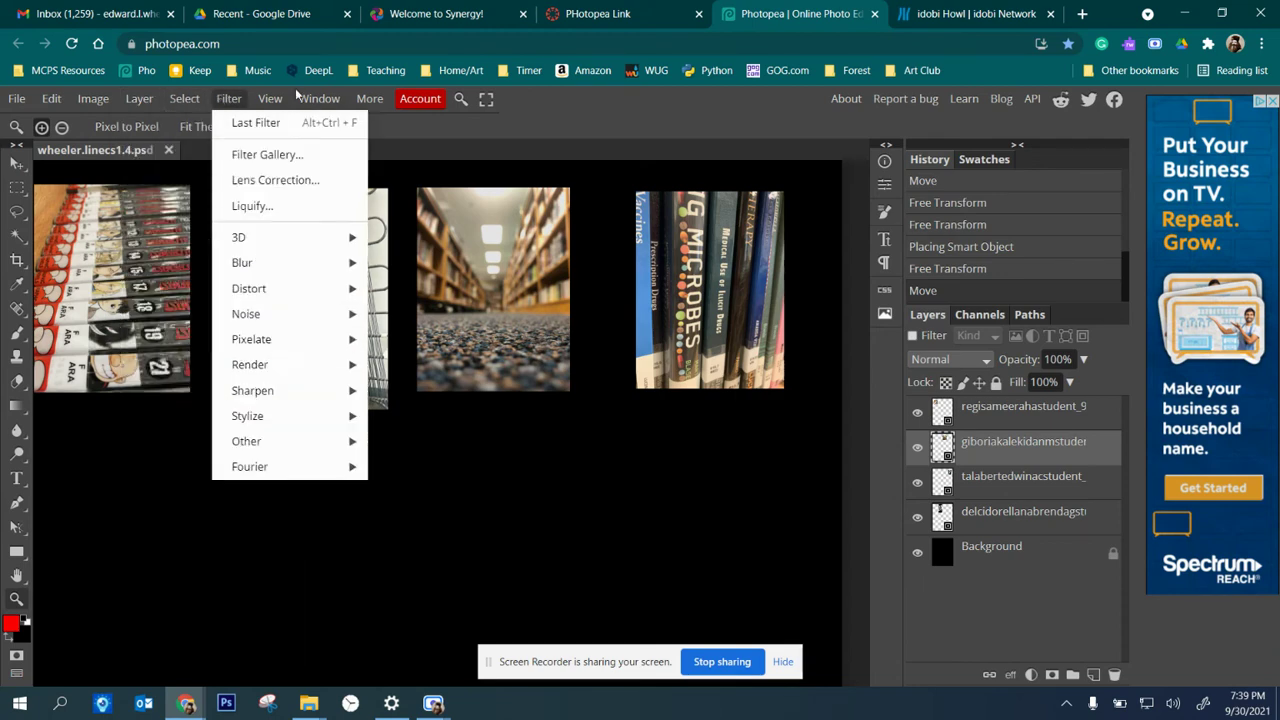
pyautogui.moveTo(290, 101)
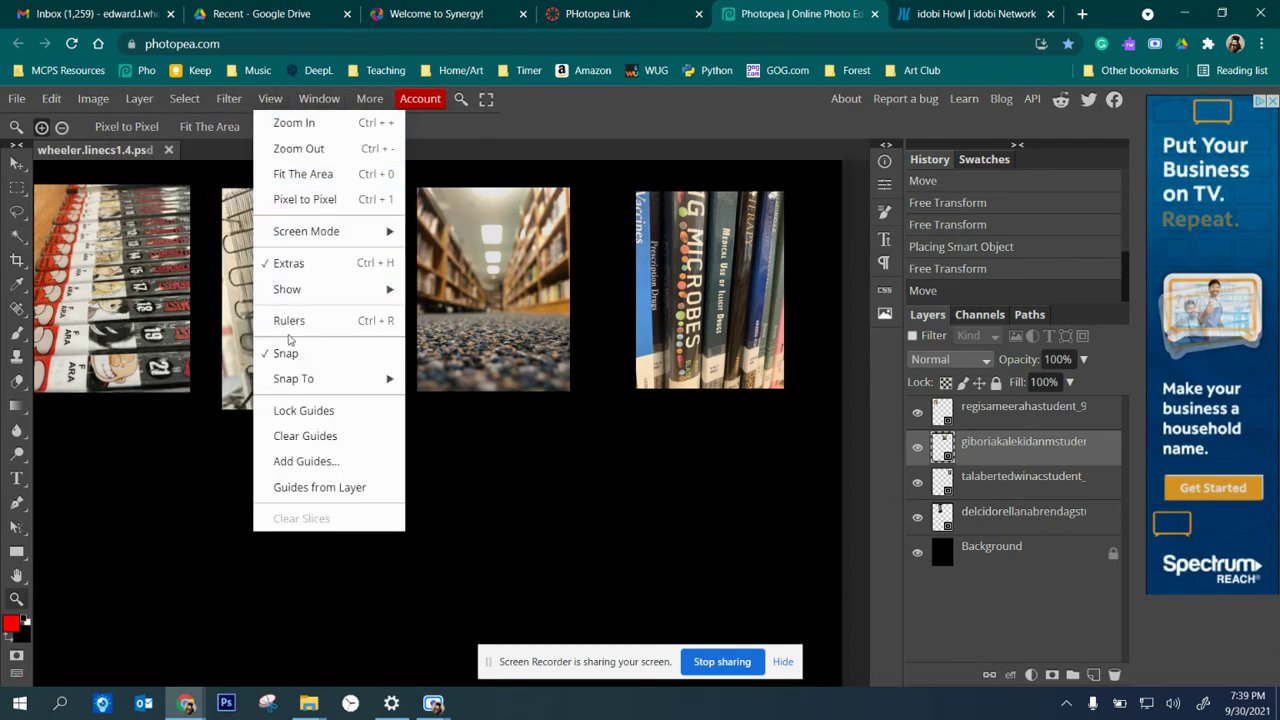
pyautogui.click(289, 322)
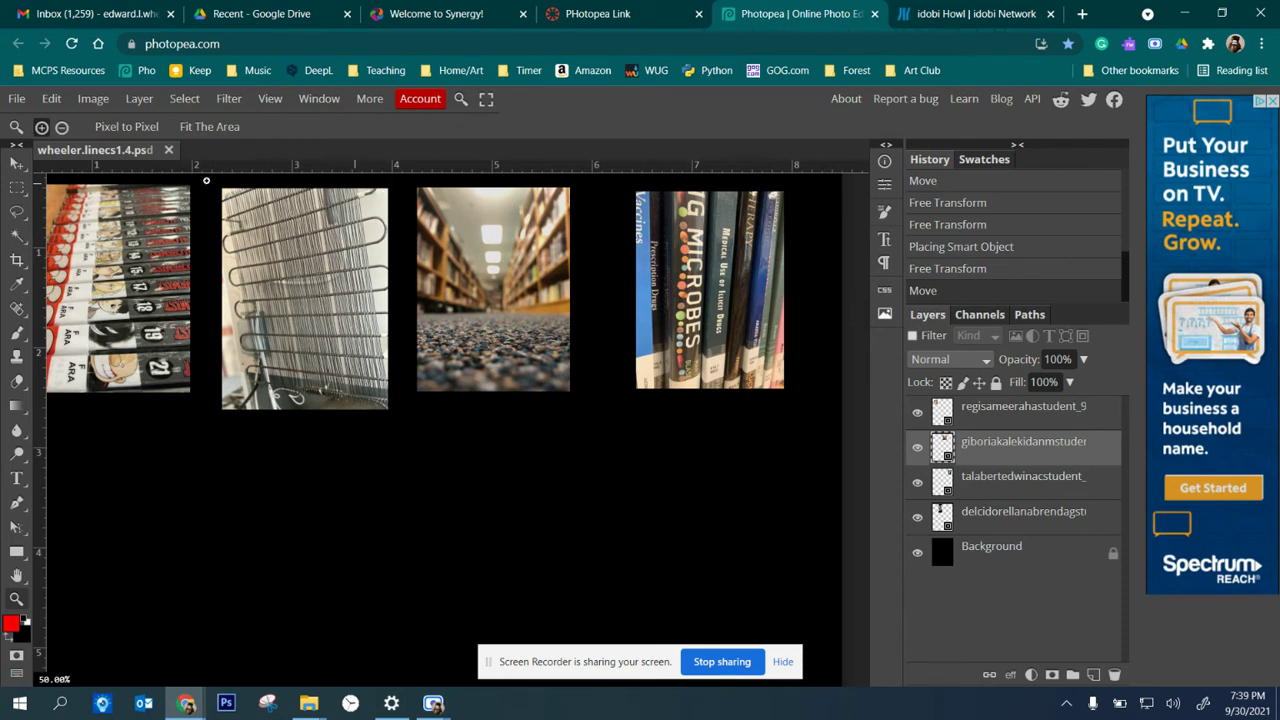
pyautogui.press('v')
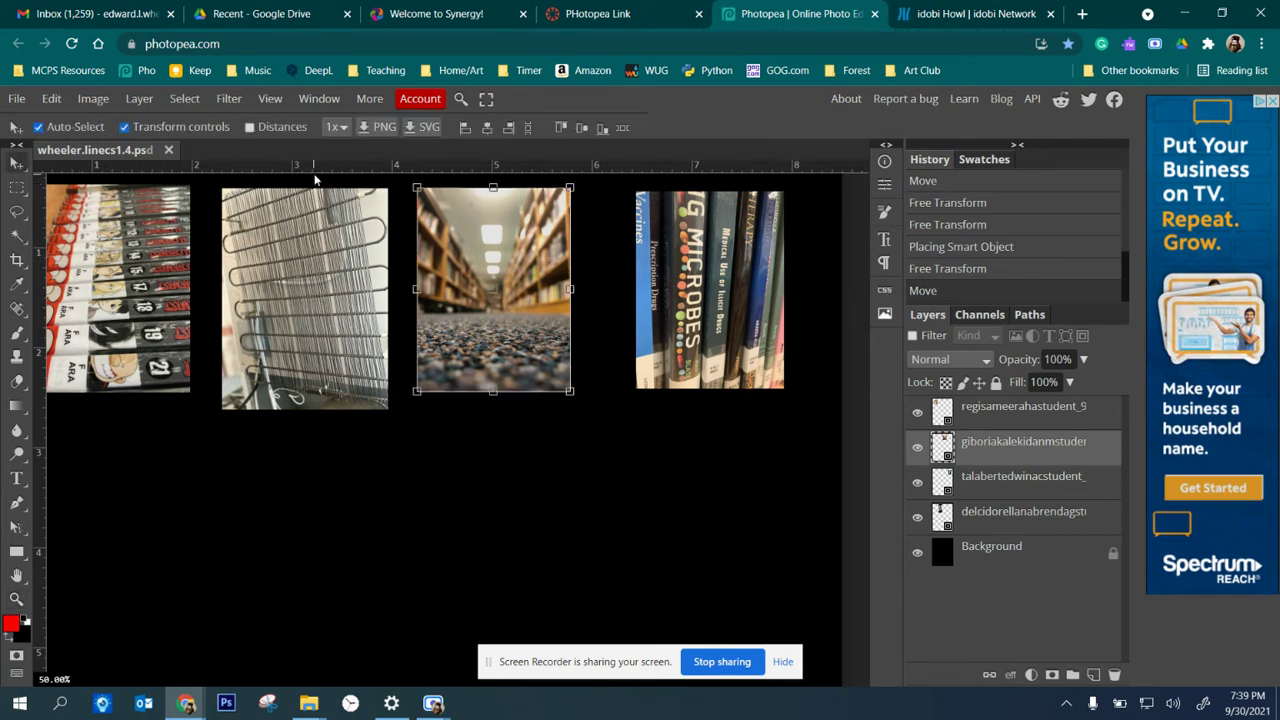
pyautogui.moveTo(323, 166); pyautogui.dragTo(319, 391)
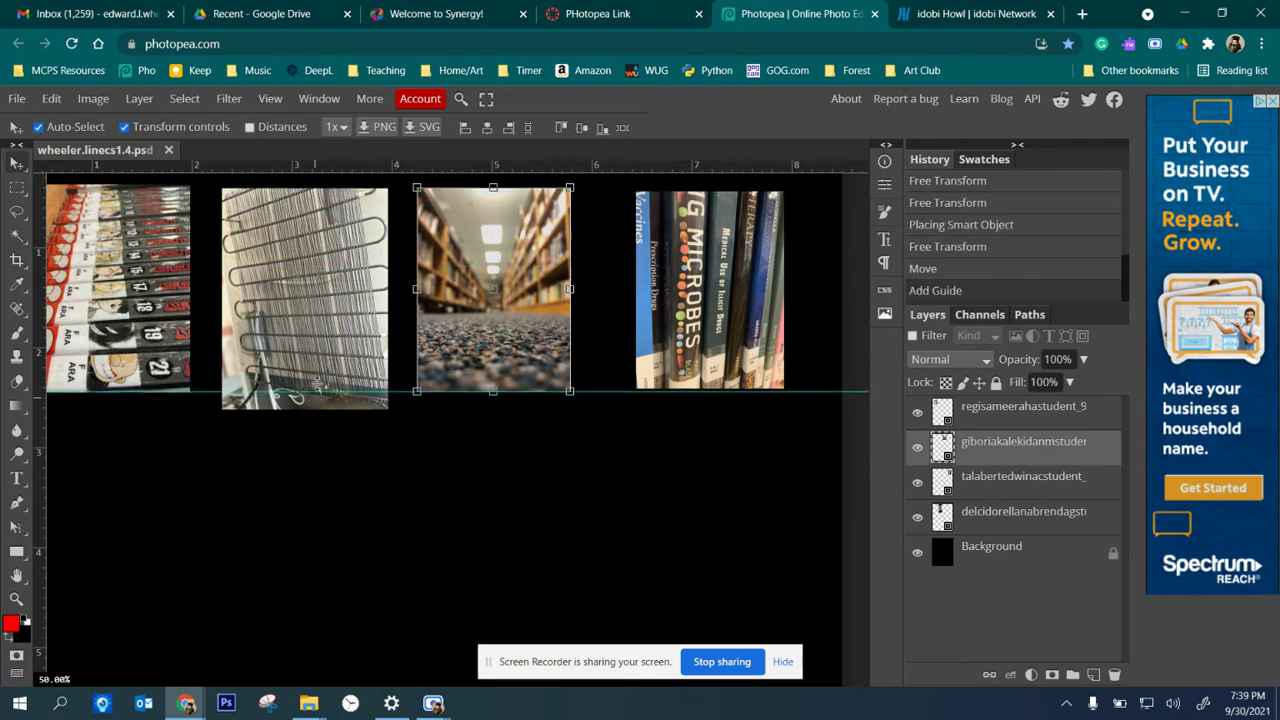
# Scale the second photo to about 40.2% and position its visible bottom edge just above the guide.
pyautogui.click(318, 384)
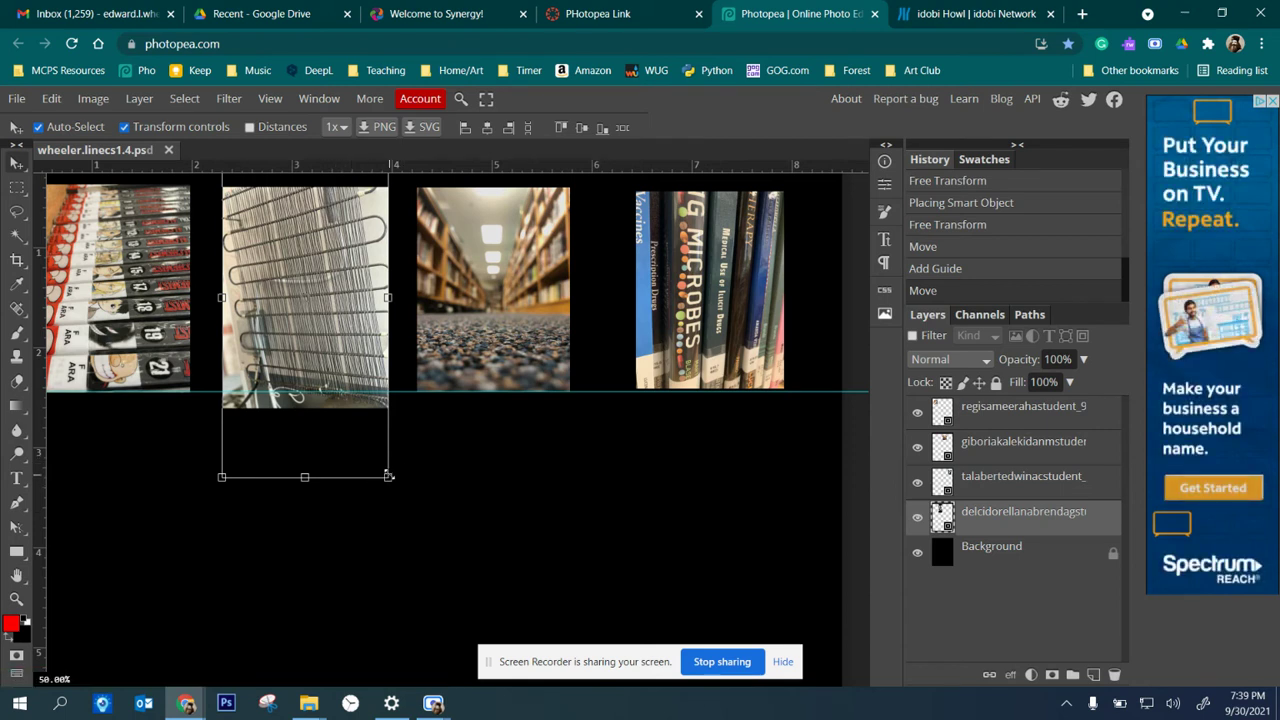
pyautogui.moveTo(388, 476)
pyautogui.mouseDown()
pyautogui.moveTo(368, 445)
pyautogui.moveTo(379, 458)
pyautogui.mouseUp()
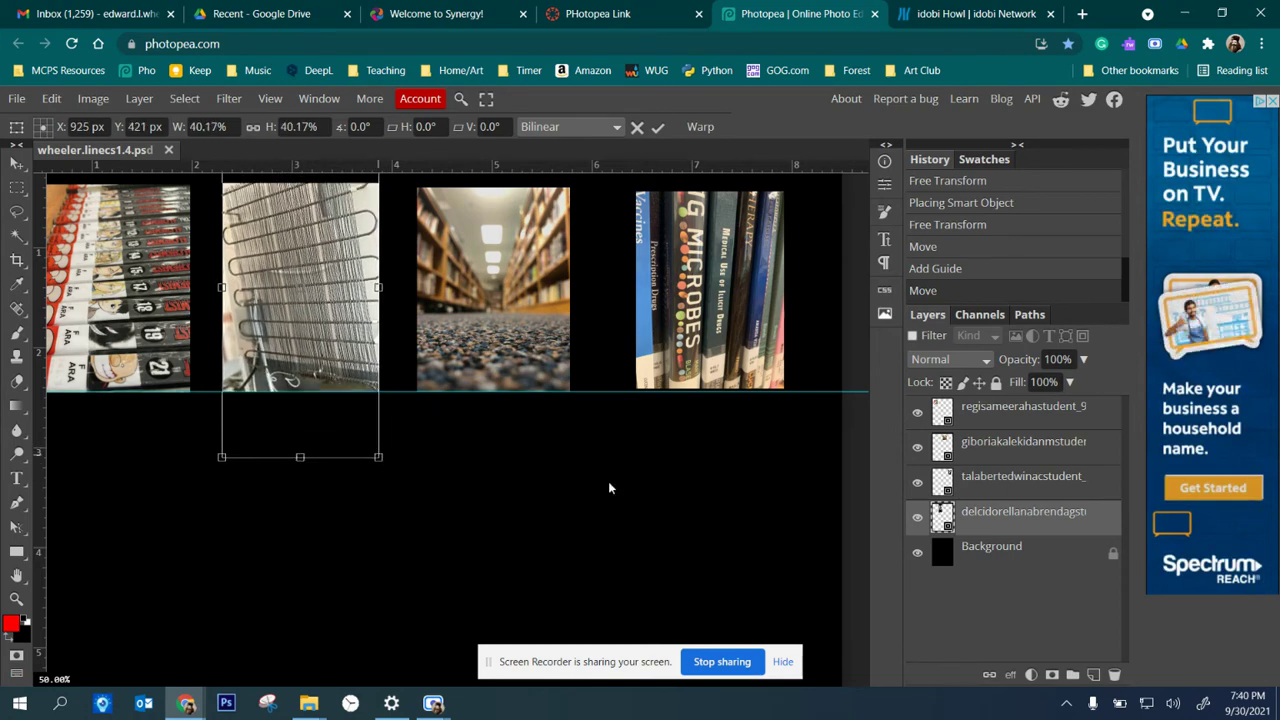
pyautogui.moveTo(300, 300); pyautogui.dragTo(304, 295)
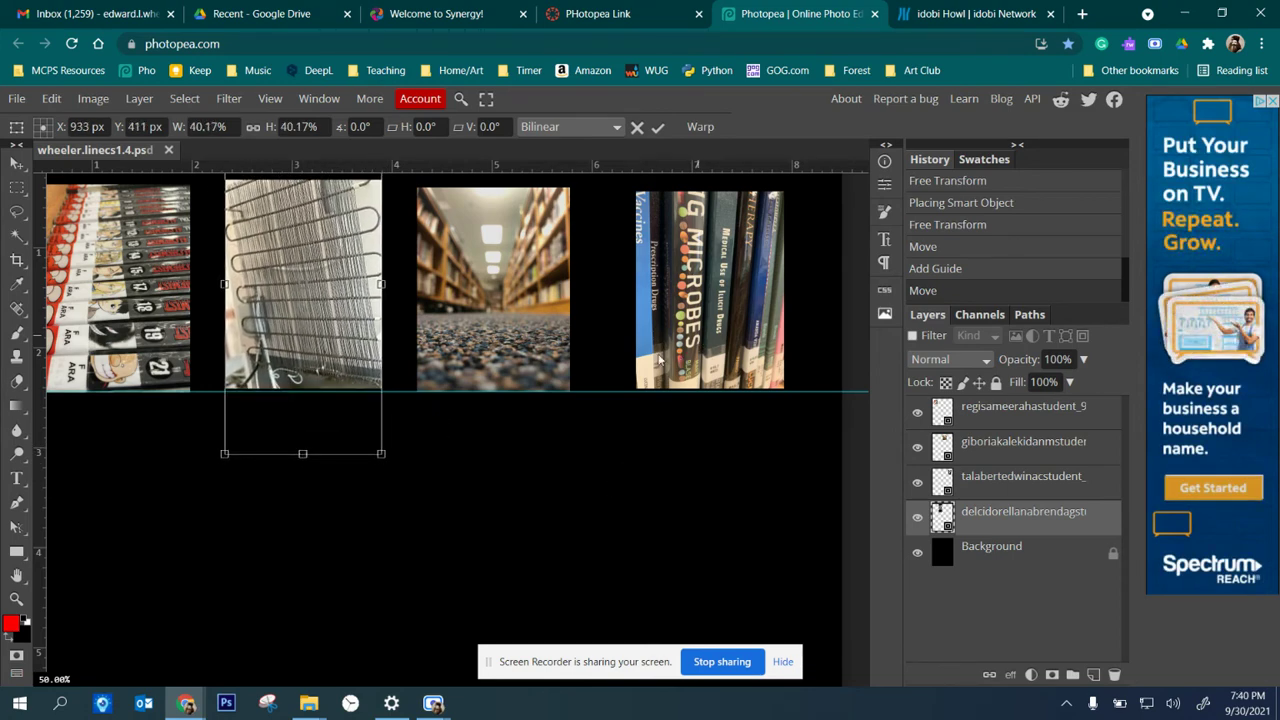
pyautogui.press('Left')
pyautogui.press('Return')
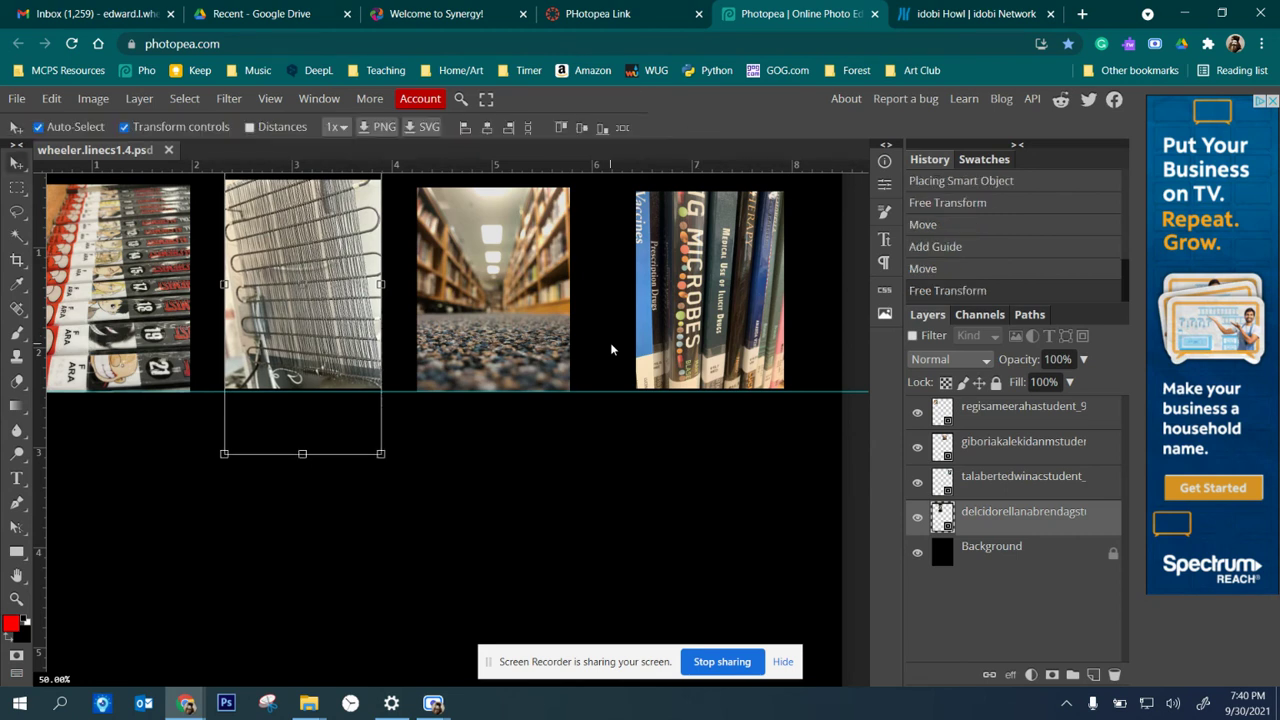
# Move the medical book spines photo left with its bottom edge on the lower guide, and add a horizontal guide along the aisle photo's top edge.
pyautogui.moveTo(638, 342); pyautogui.dragTo(643, 357)
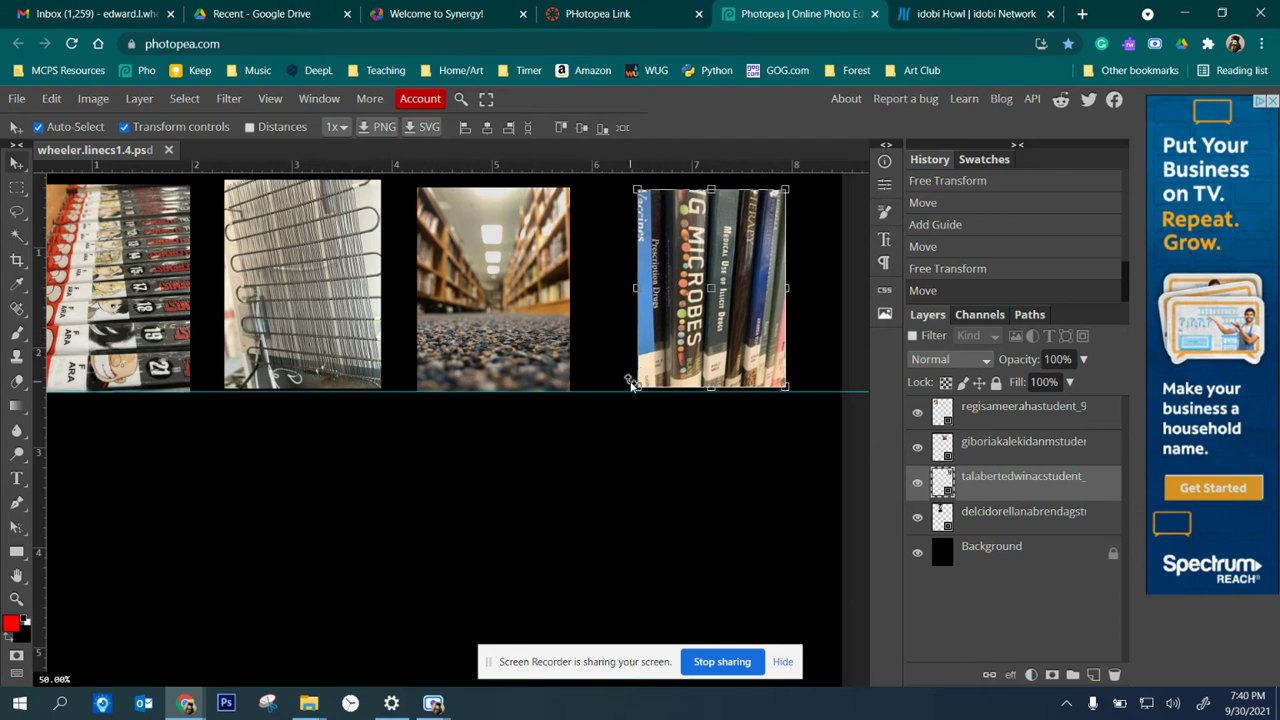
pyautogui.moveTo(655, 372); pyautogui.dragTo(628, 372)
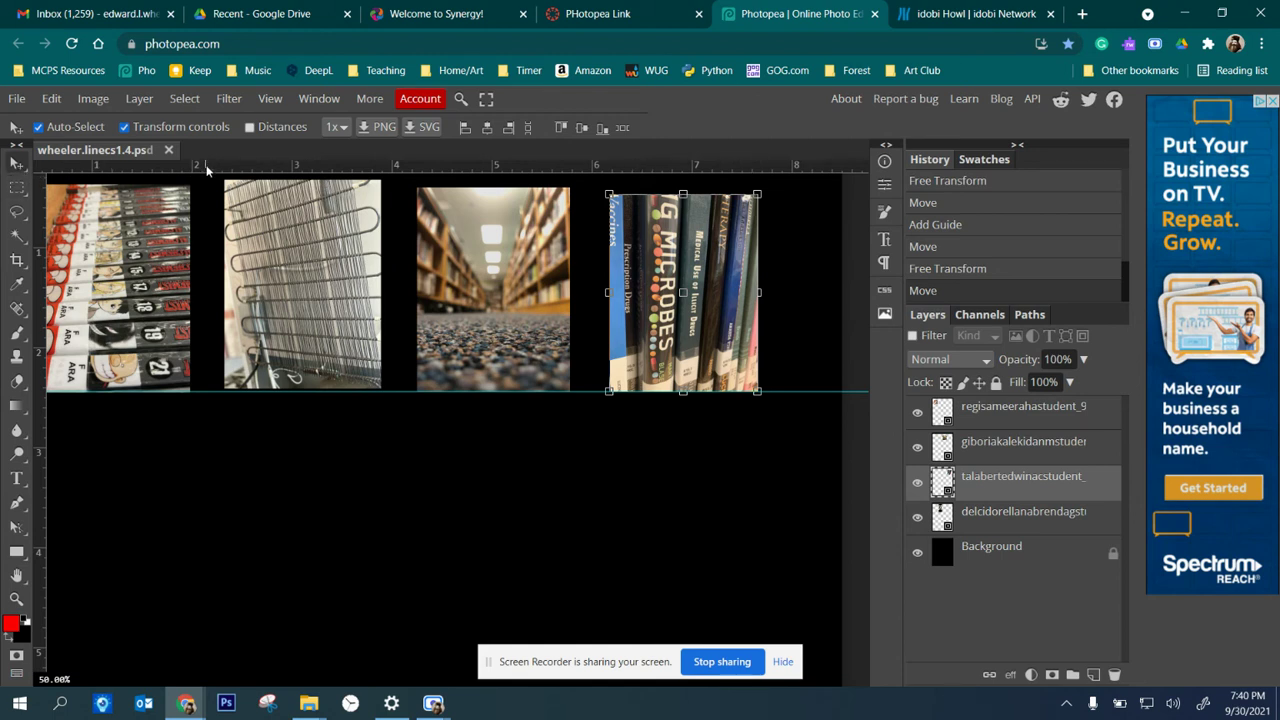
pyautogui.moveTo(207, 170); pyautogui.dragTo(209, 189)
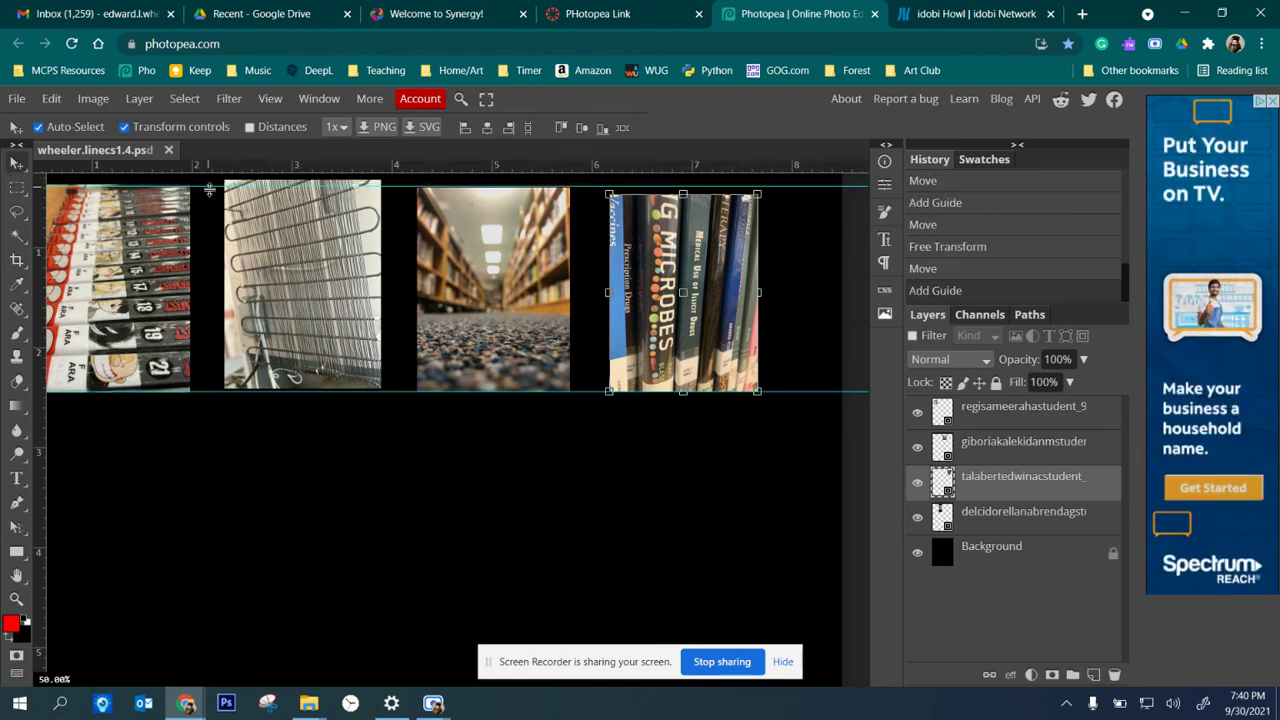
# Scale the second photo to 40.60% width and 39.26% height, and position its visible area between the two guides.
pyautogui.click(252, 203)
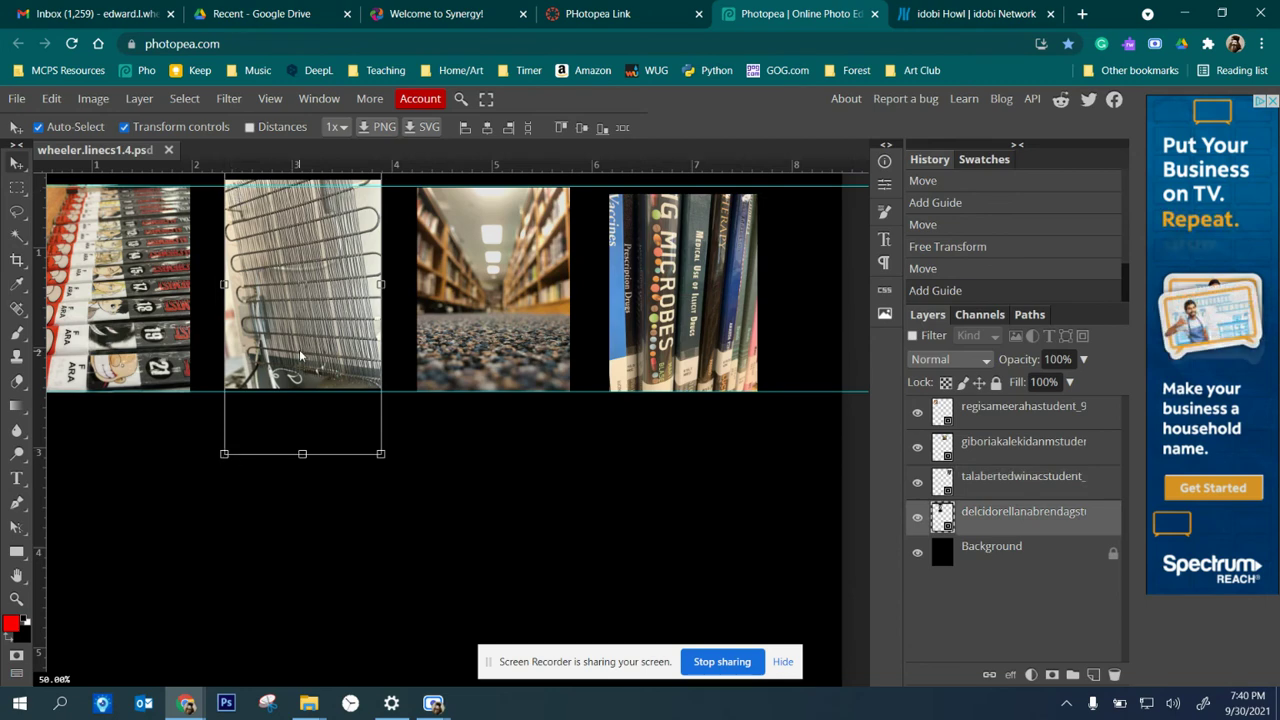
pyautogui.scroll(1, 300, 355)
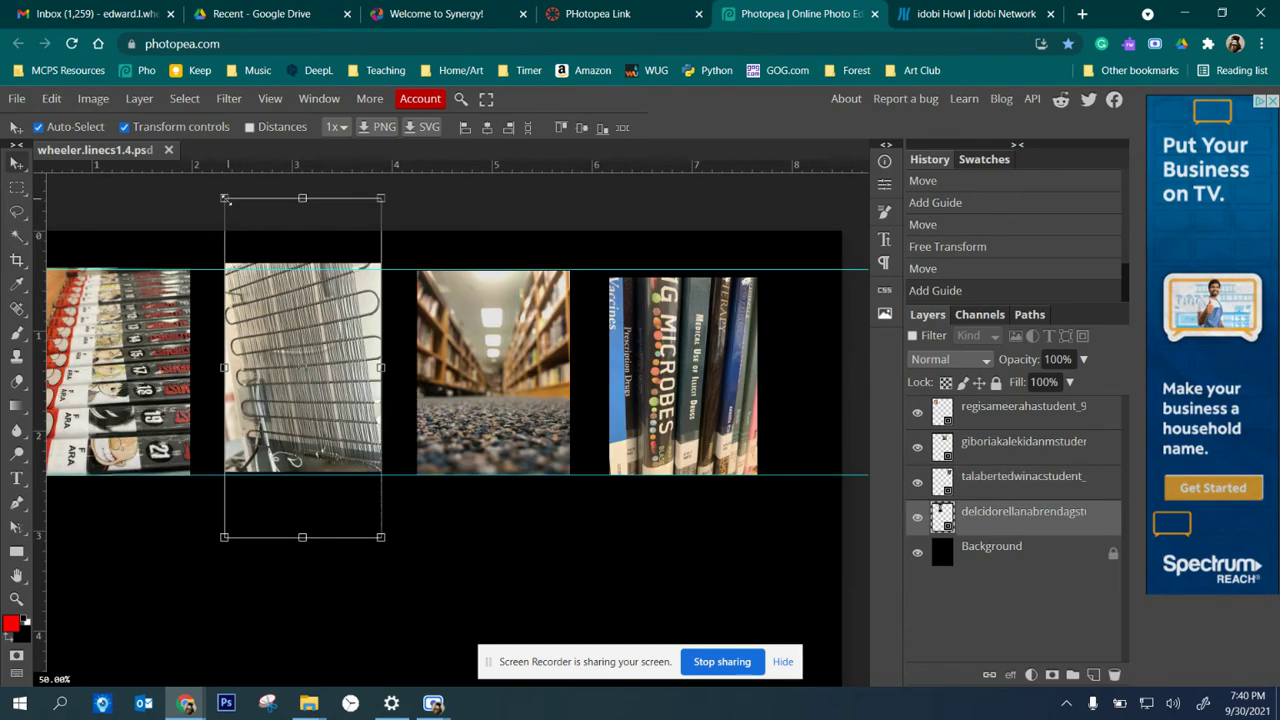
pyautogui.moveTo(224, 197); pyautogui.dragTo(223, 210)
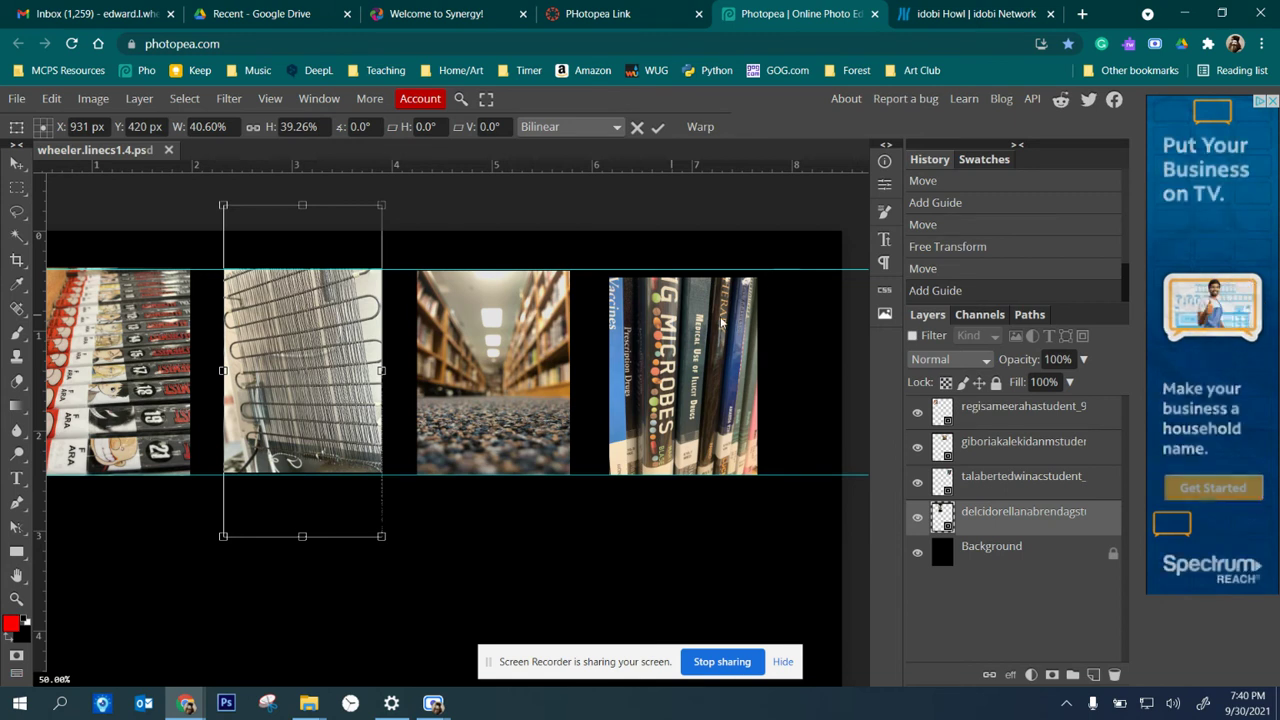
pyautogui.moveTo(411, 358); pyautogui.dragTo(413, 357)
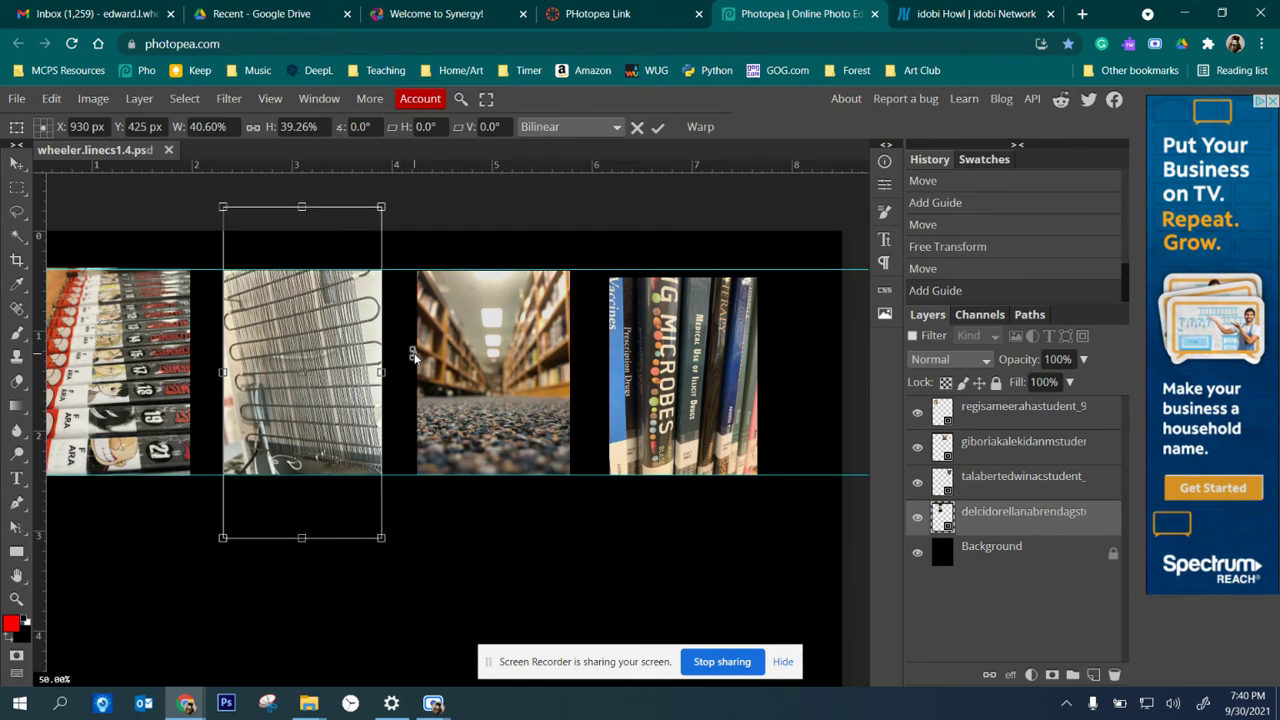
pyautogui.press('Return')
# Enlarge the medical book spines photo so that it spans the full height between the two horizontal guides.
pyautogui.click(712, 372)
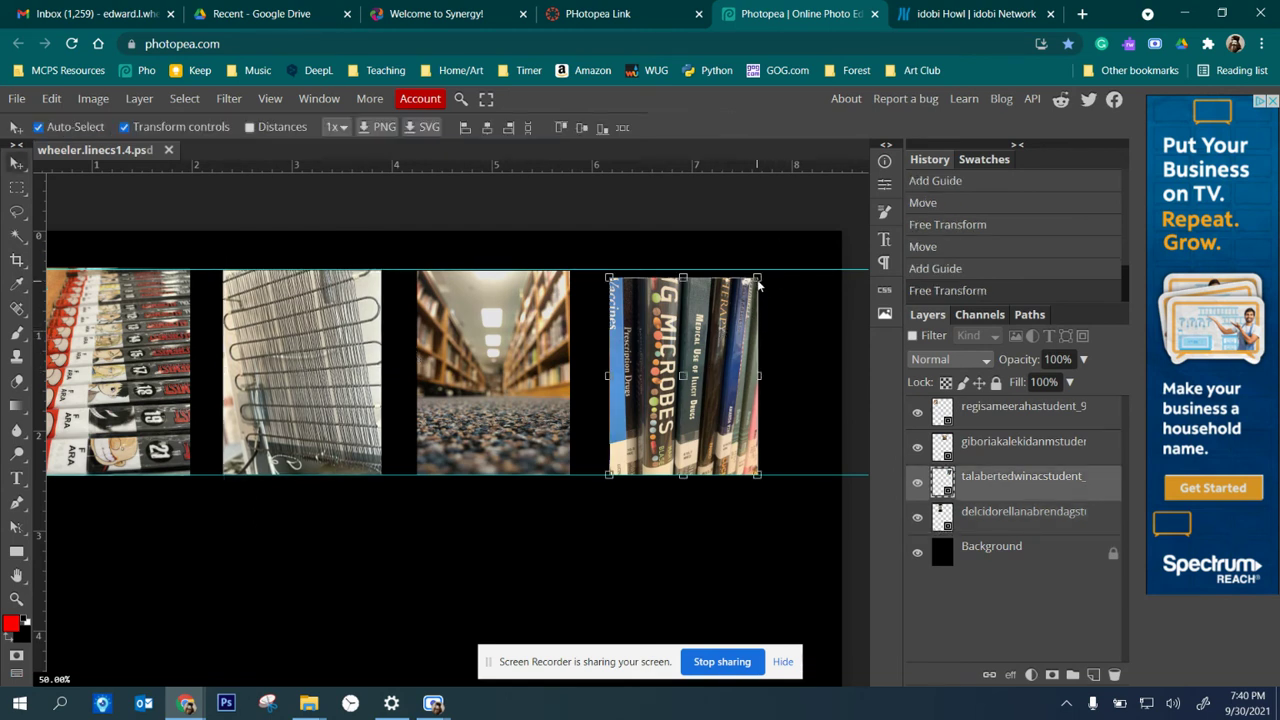
pyautogui.moveTo(758, 271); pyautogui.dragTo(759, 268)
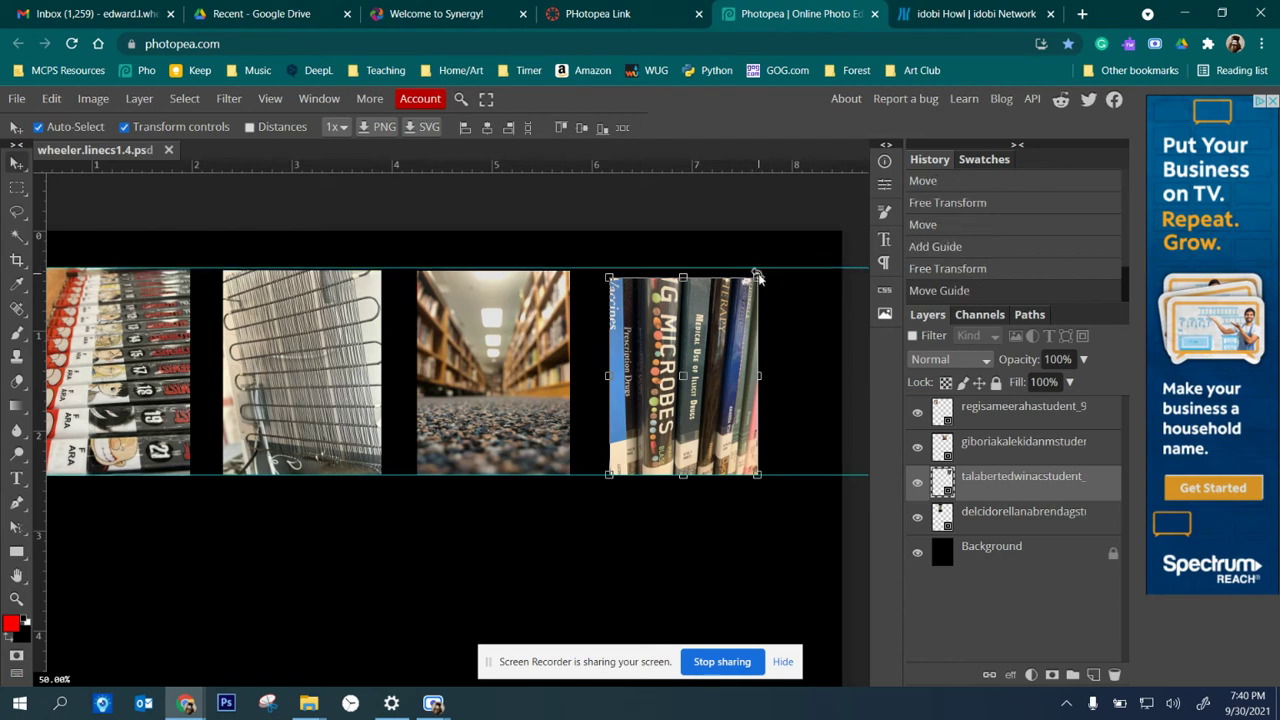
pyautogui.hotkey('ctrl', 'z')
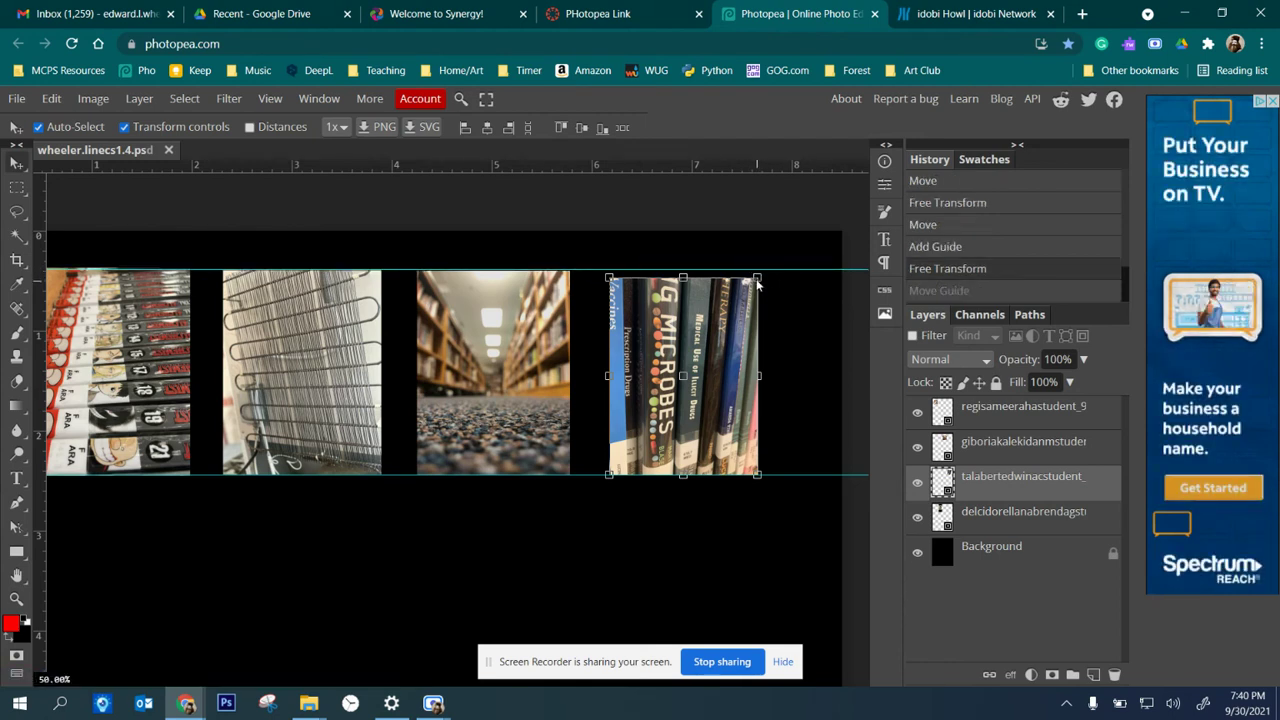
pyautogui.moveTo(757, 280); pyautogui.dragTo(764, 272)
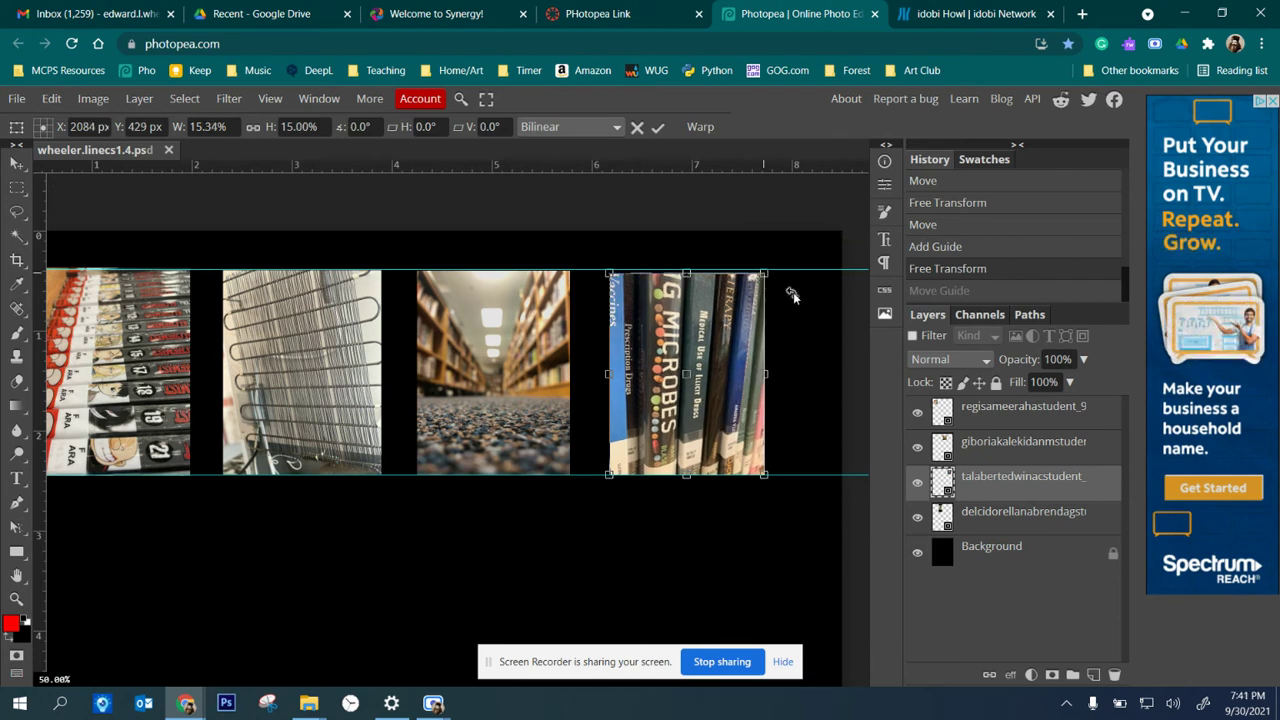
pyautogui.moveTo(765, 271)
pyautogui.mouseDown()
pyautogui.moveTo(766, 243)
pyautogui.moveTo(771, 263)
pyautogui.mouseUp()
pyautogui.hotkey('ctrl', 'z')
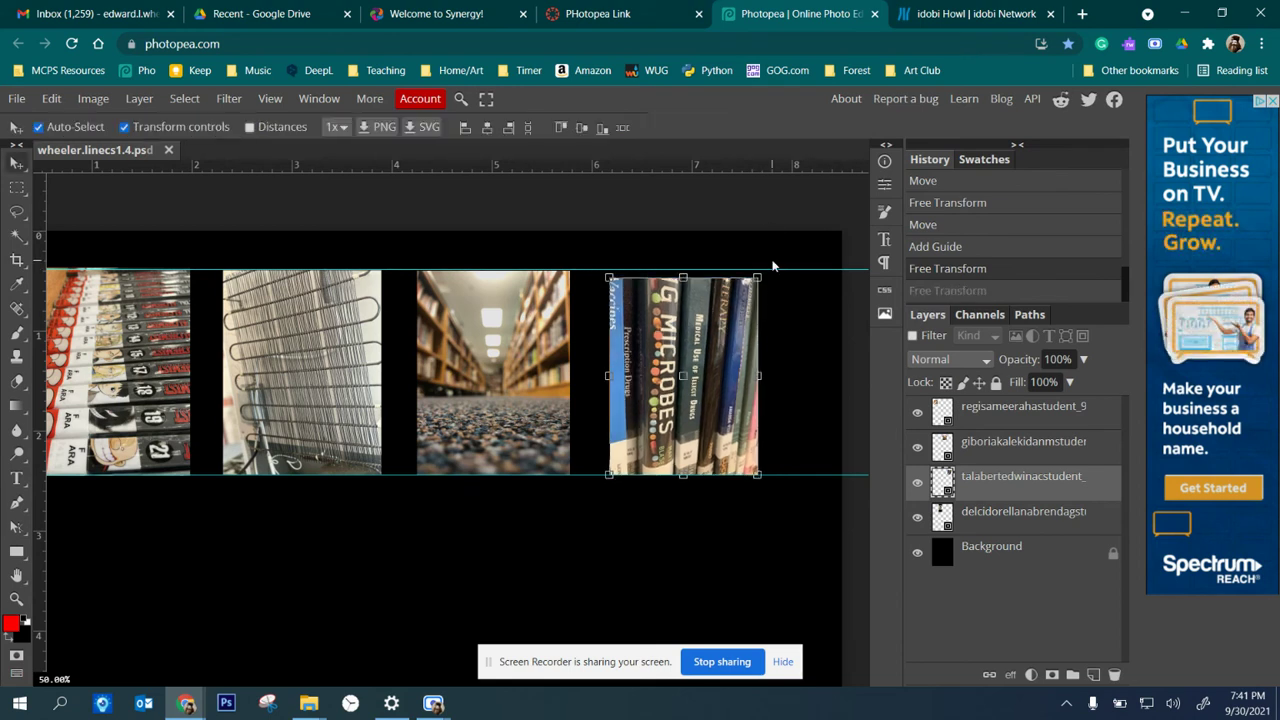
pyautogui.hotkey('ctrl', 'shift', 'z')
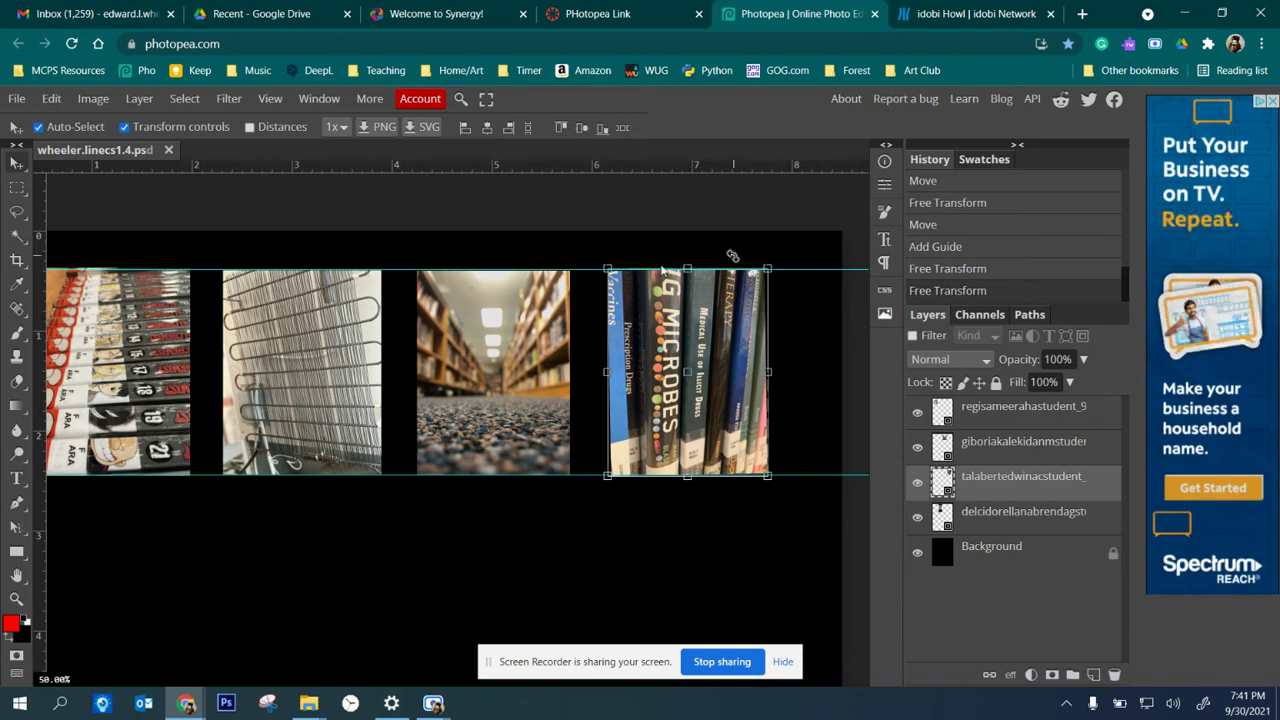
# Allow the site to access the clipboard and set the browser page zoom to 90%.
pyautogui.hotkey('ctrl', 'v')
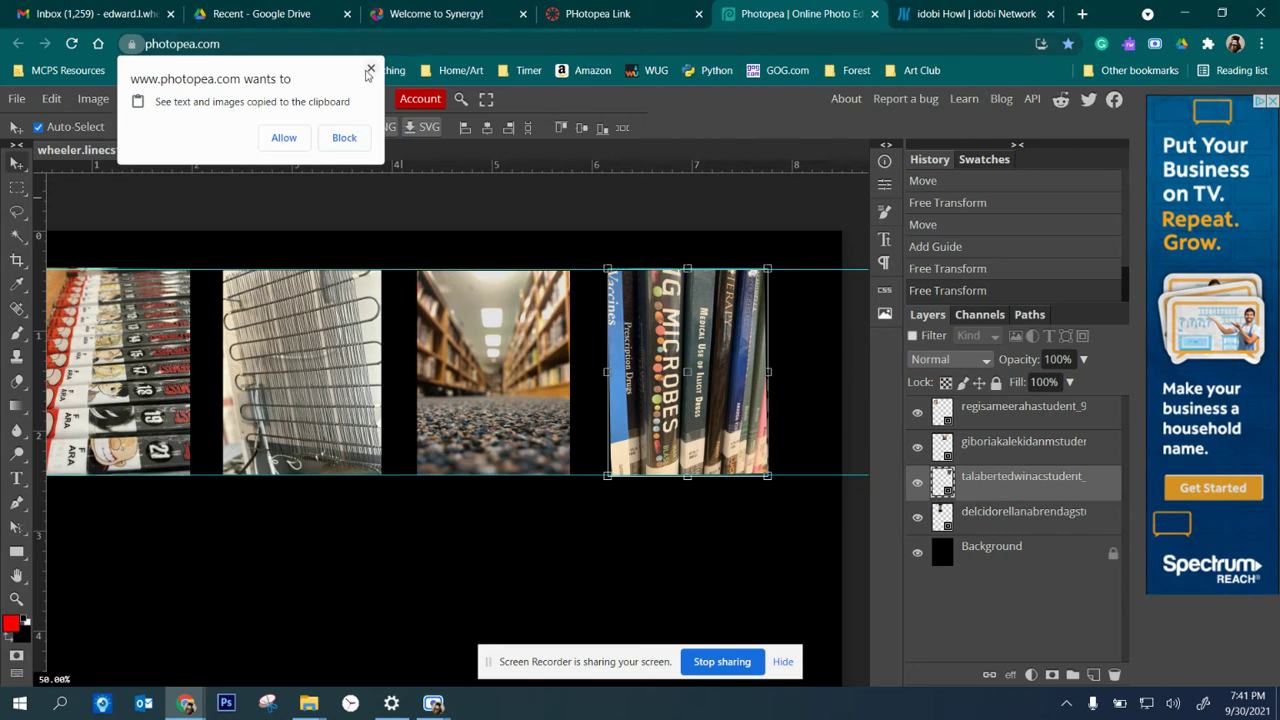
pyautogui.click(283, 138)
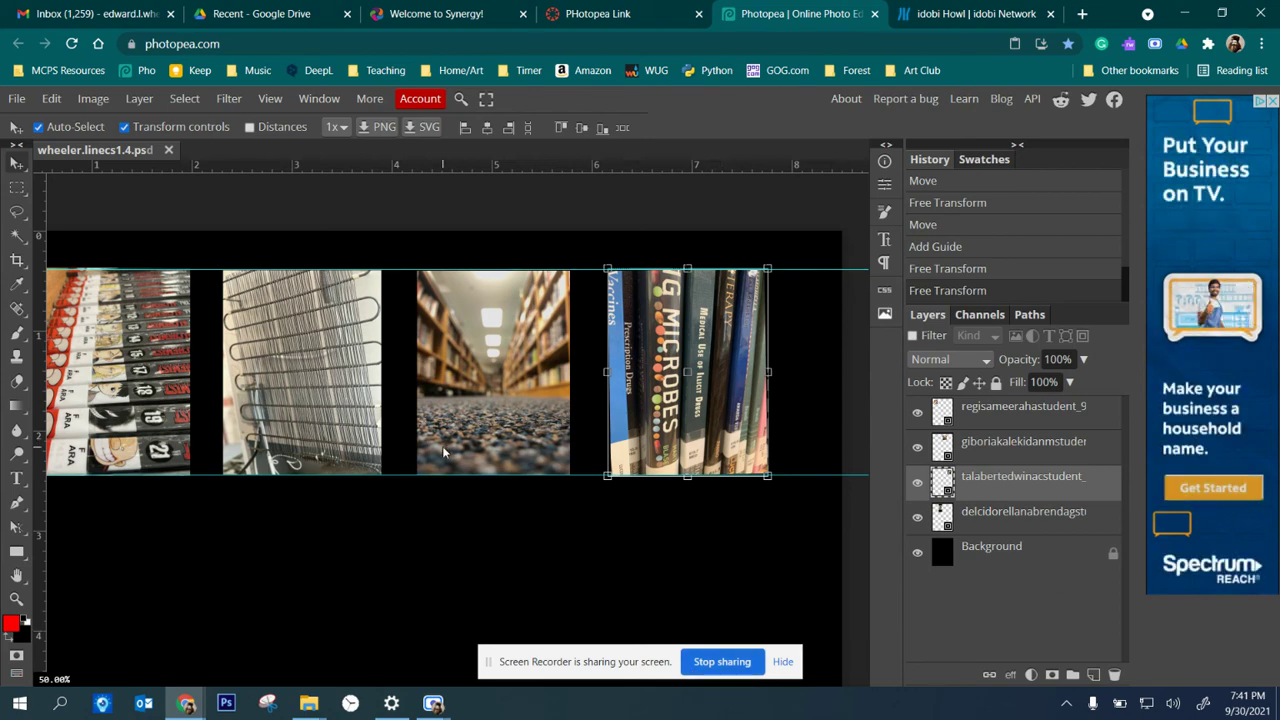
pyautogui.hotkey('ctrl', '-')
pyautogui.hotkey('ctrl', '-')
pyautogui.hotkey('ctrl', '-')
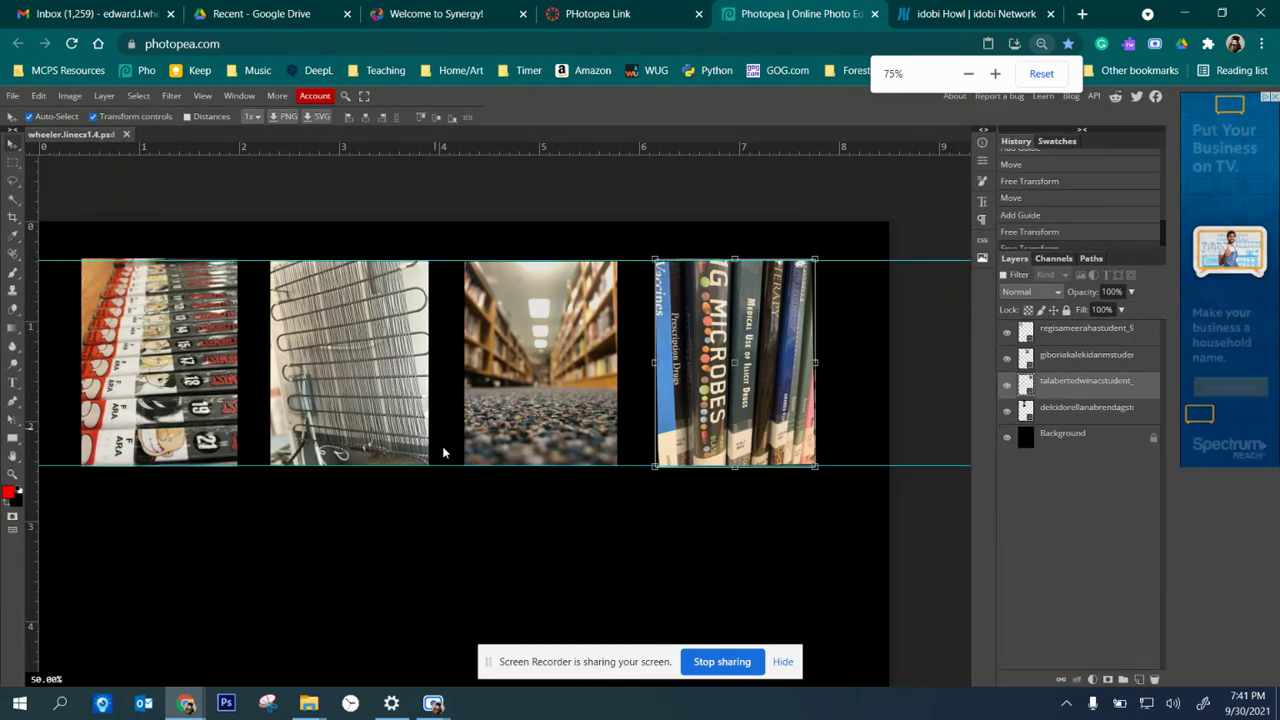
pyautogui.hotkey('ctrl', '+')
pyautogui.hotkey('ctrl', '+')
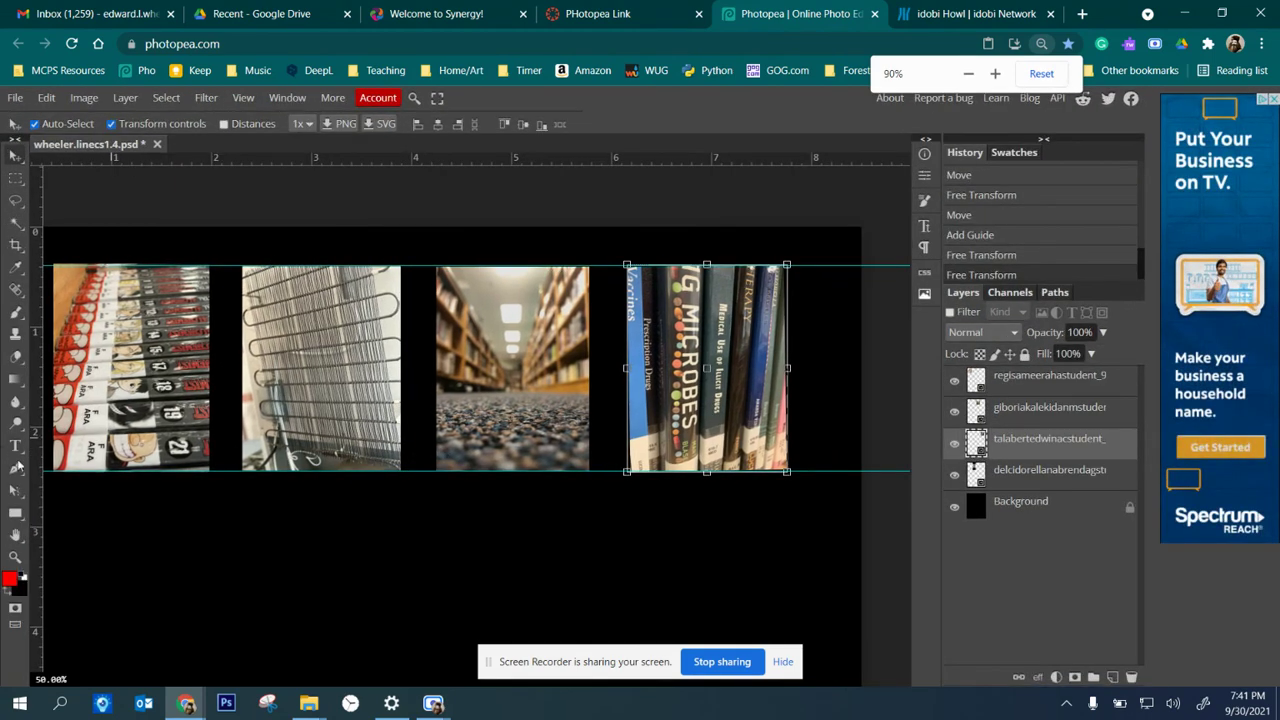
# Save the contact sheet as a PSD file under its existing file name in the "PH2 2nd submissions" folder.
pyautogui.click(15, 535)
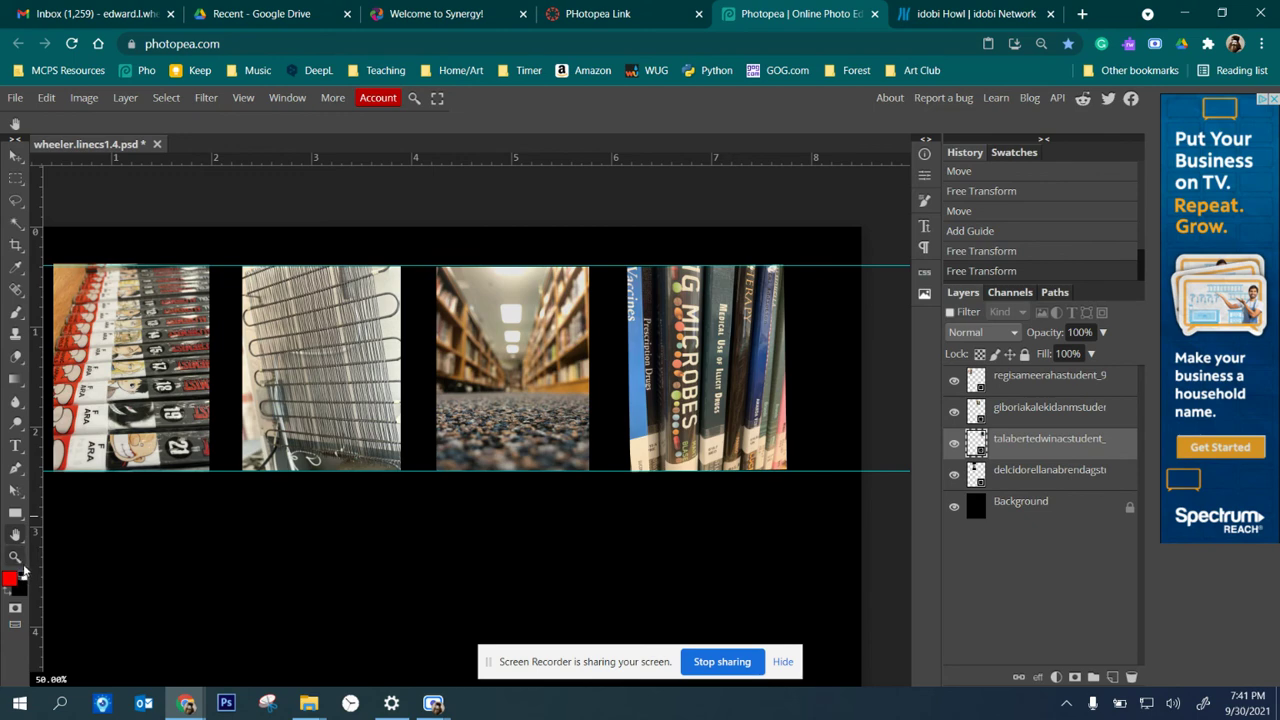
pyautogui.click(15, 557)
pyautogui.click(55, 553)
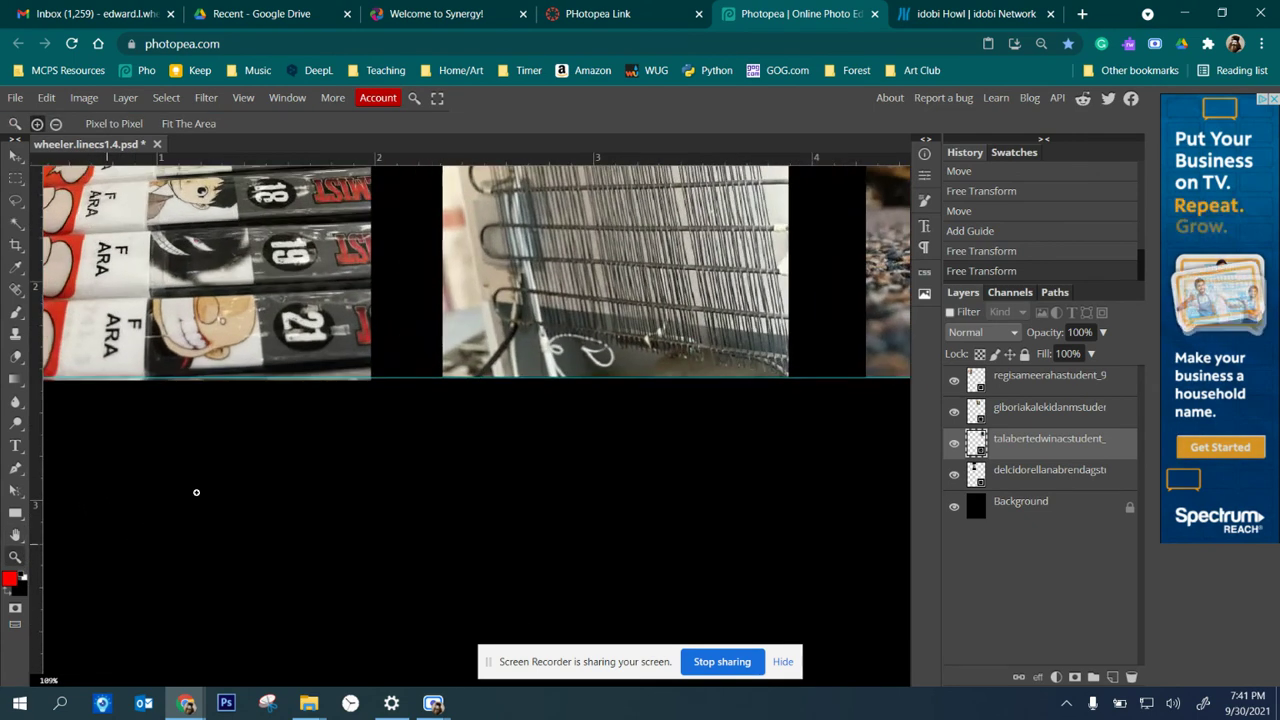
pyautogui.keyDown('alt'); pyautogui.click(249, 453); pyautogui.keyUp('alt')
pyautogui.keyDown('alt'); pyautogui.click(249, 453); pyautogui.keyUp('alt')
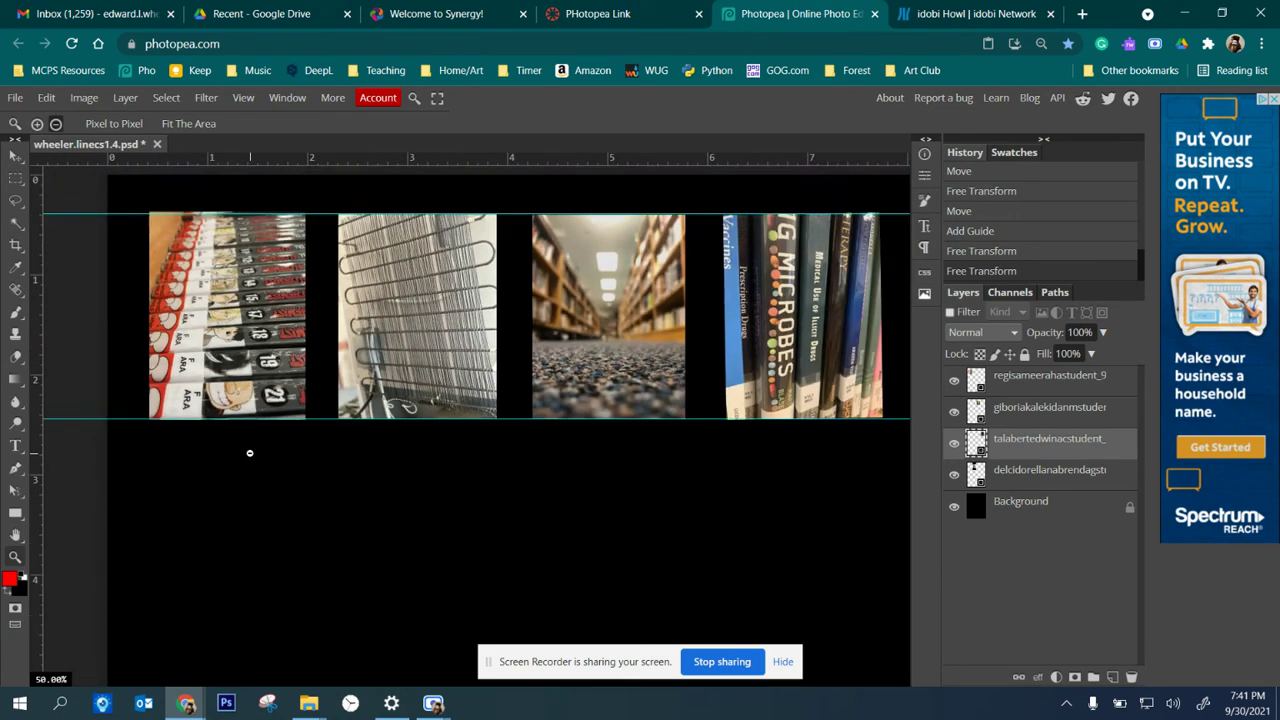
pyautogui.keyDown('alt'); pyautogui.click(249, 453); pyautogui.keyUp('alt')
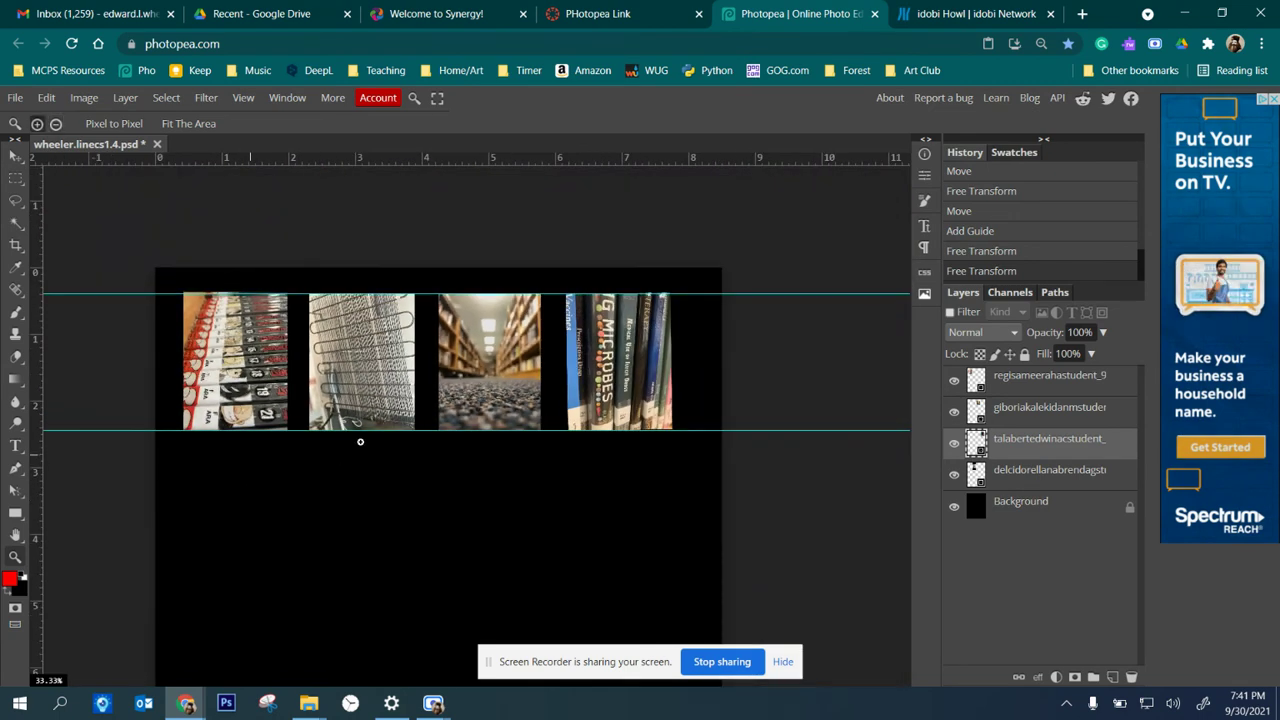
pyautogui.scroll(-2, 360, 441)
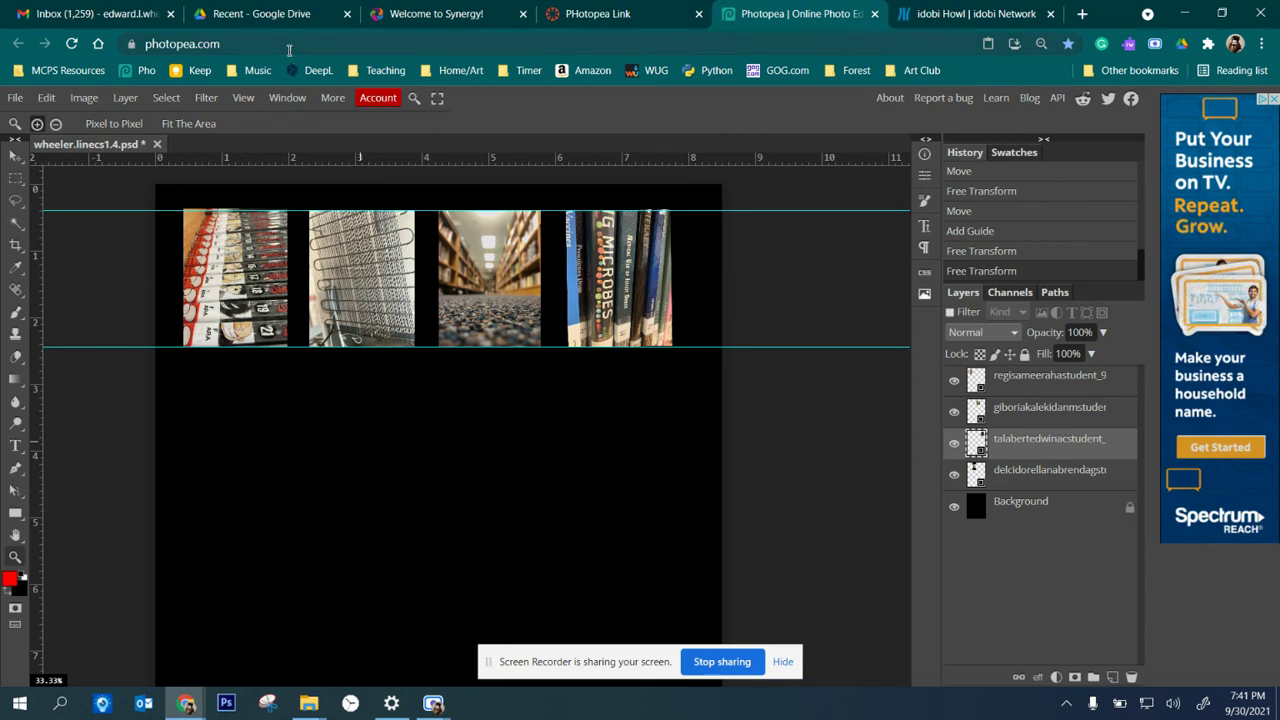
pyautogui.click(15, 97)
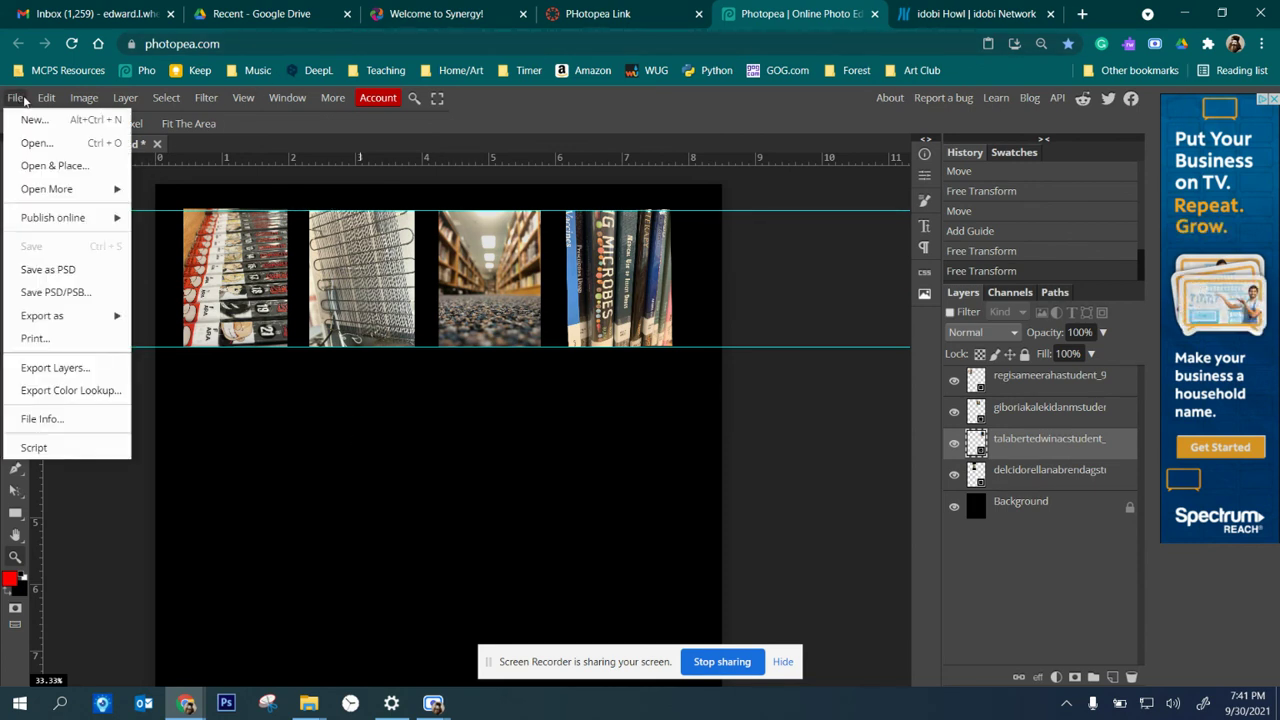
pyautogui.click(42, 272)
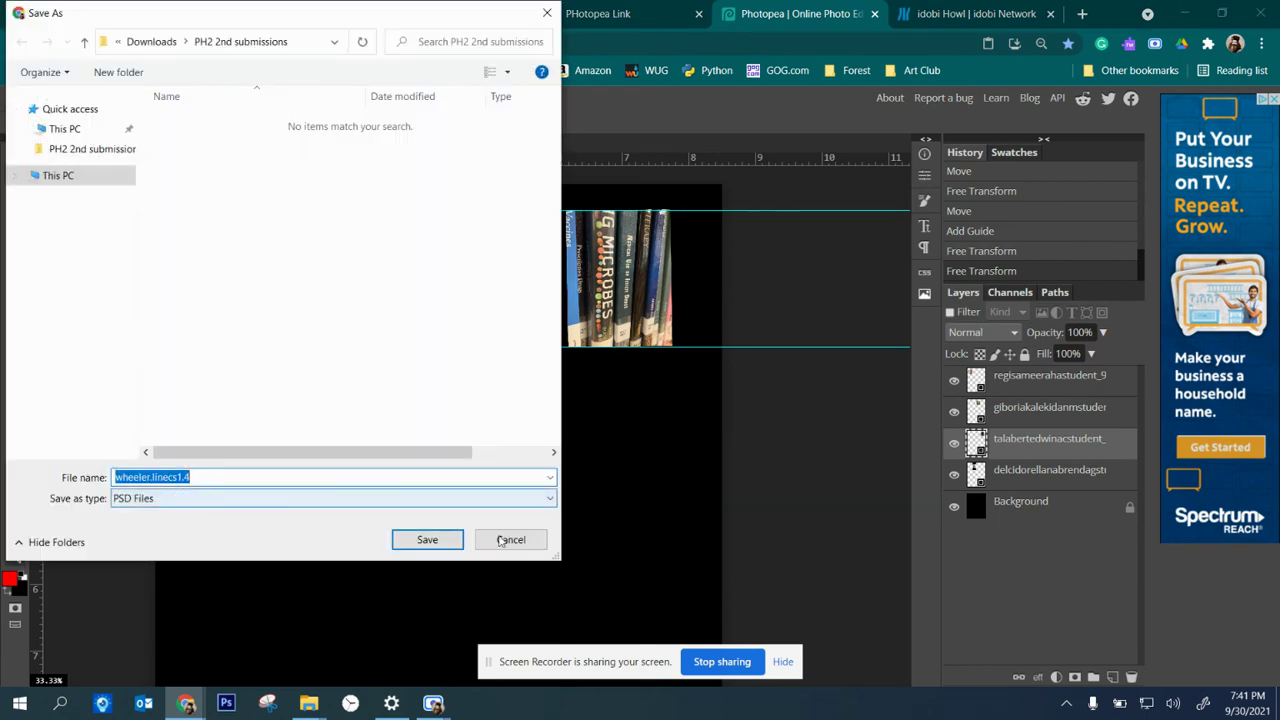
pyautogui.click(427, 540)
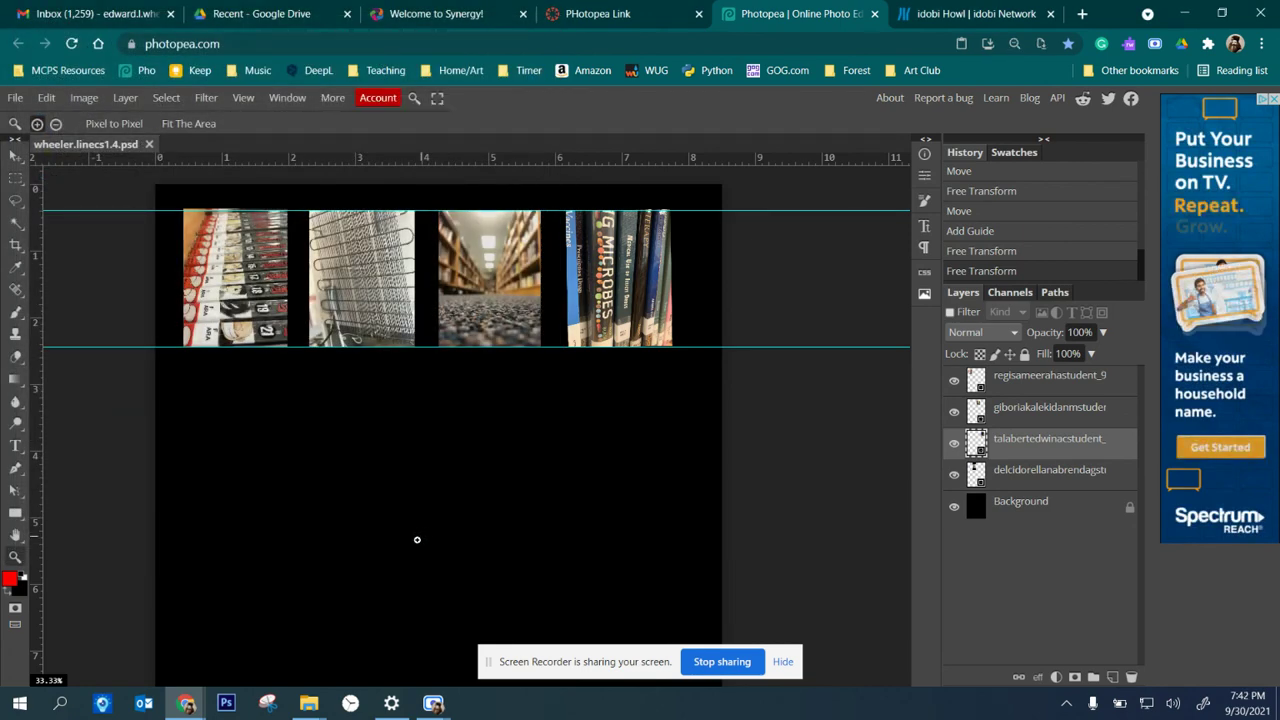
# Export the contact sheet as a 2550 × 3300 px JPG at 70% quality to the Downloads folder, keeping the existing file name.
pyautogui.click(18, 97)
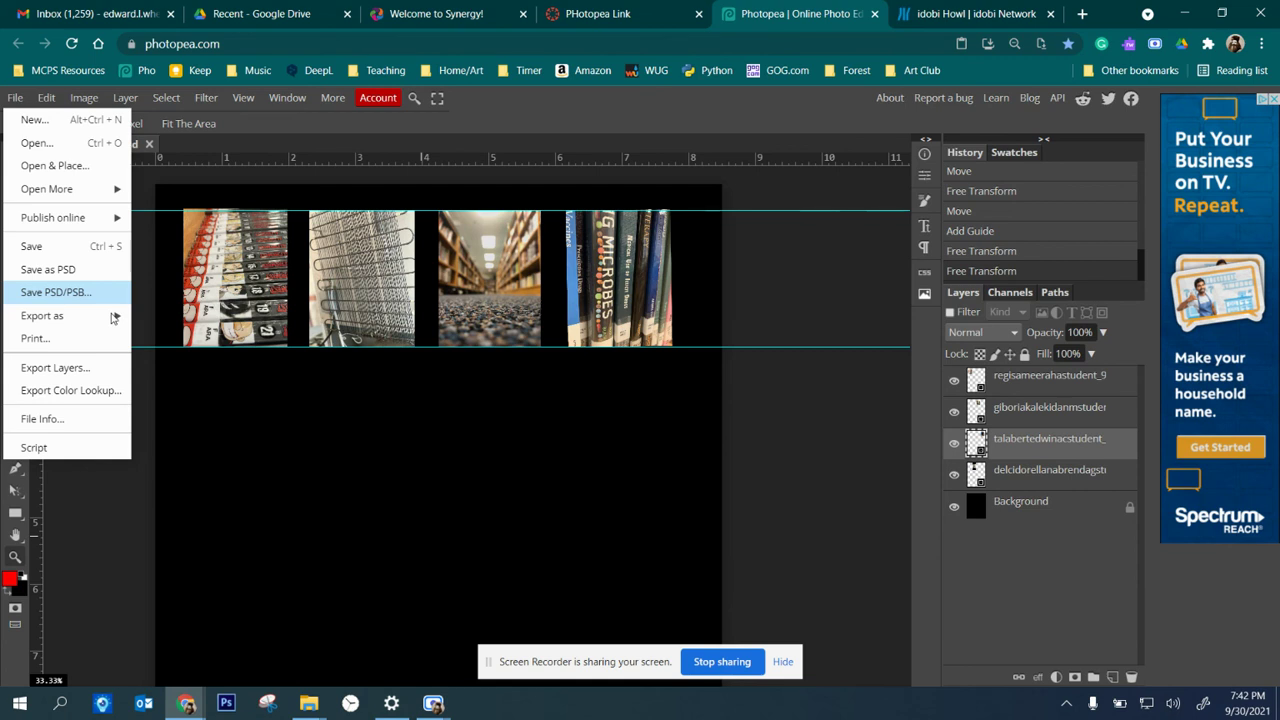
pyautogui.moveTo(113, 316)
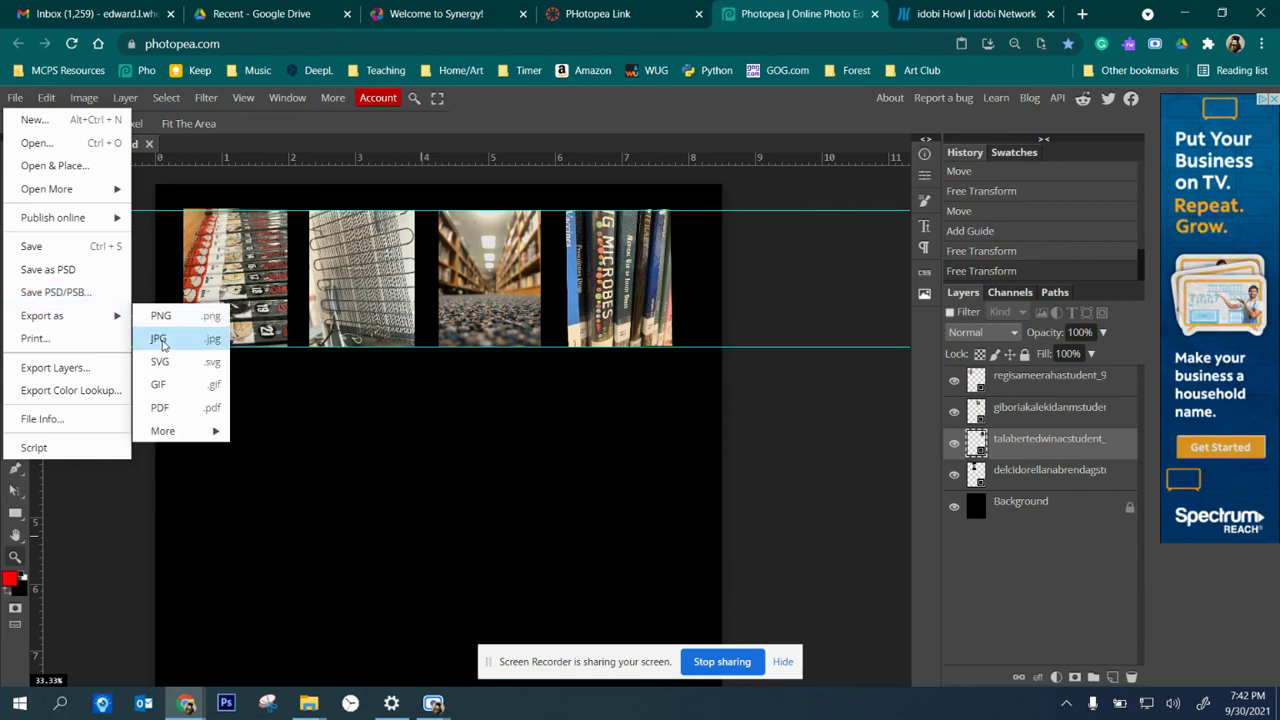
pyautogui.click(160, 340)
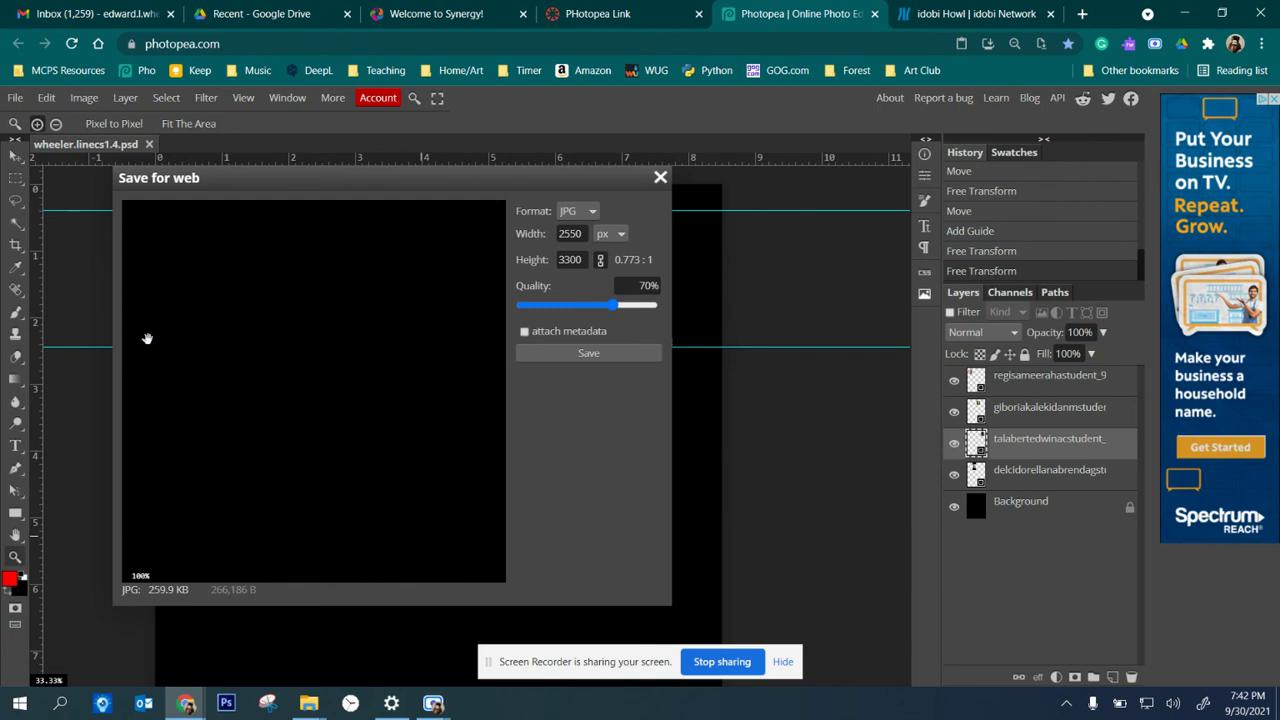
pyautogui.click(579, 356)
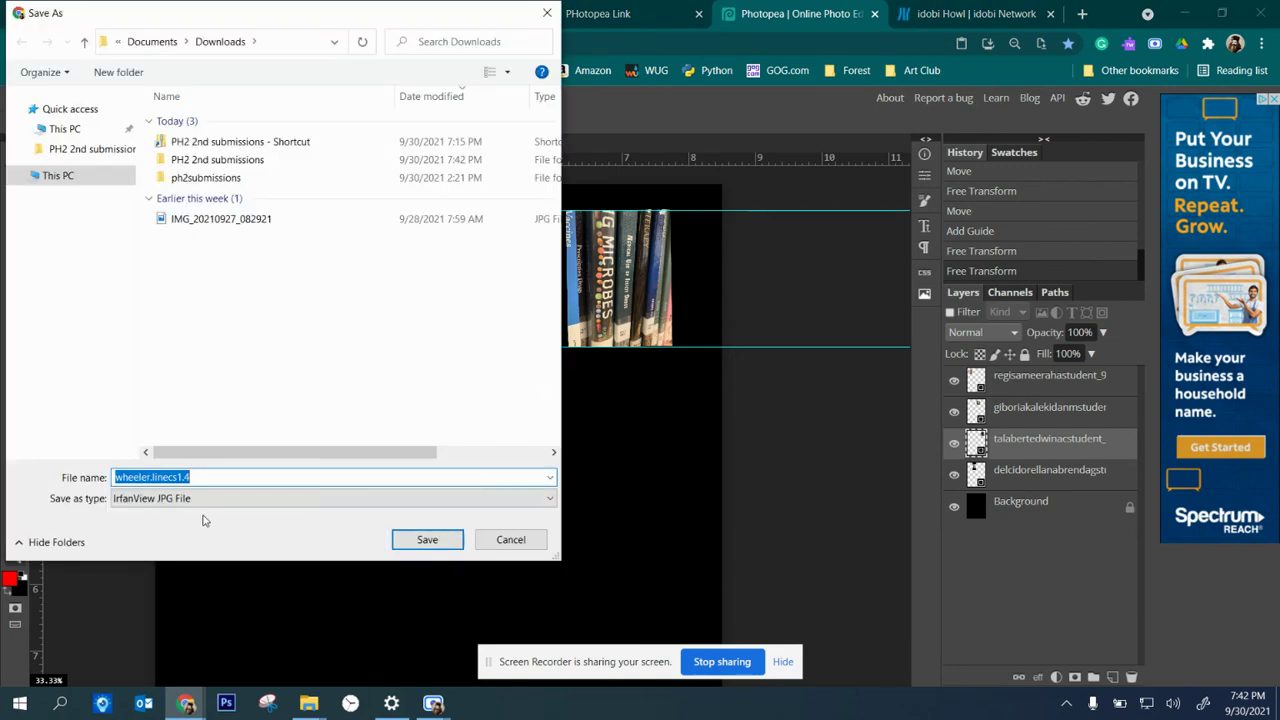
pyautogui.click(421, 538)
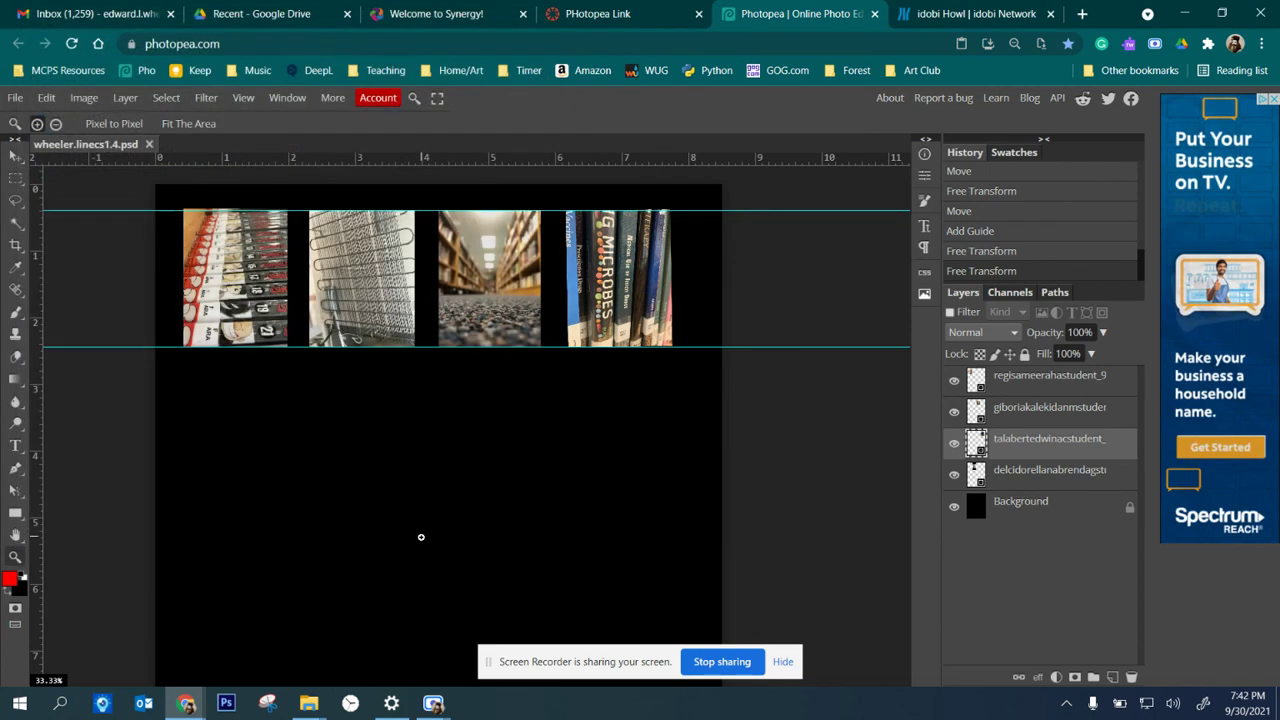